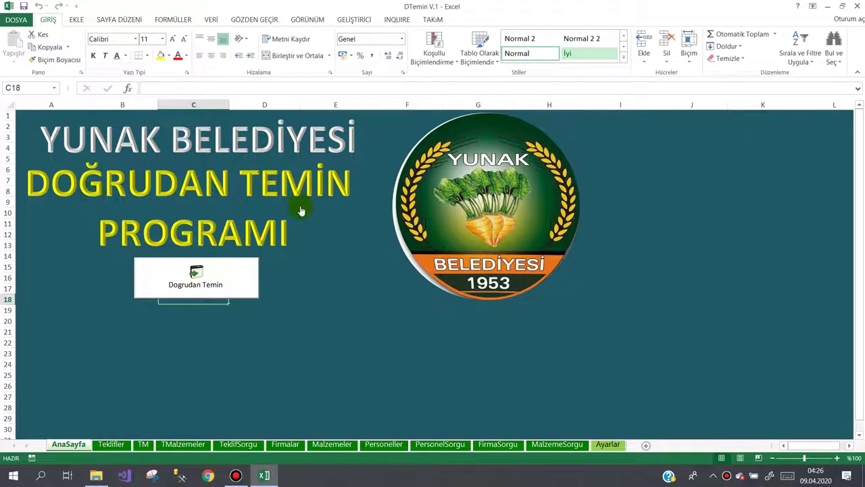
# Launch the Doğrudan Temin program and select the existing 'pc alımı' record of 20000
pyautogui.click(191, 279)
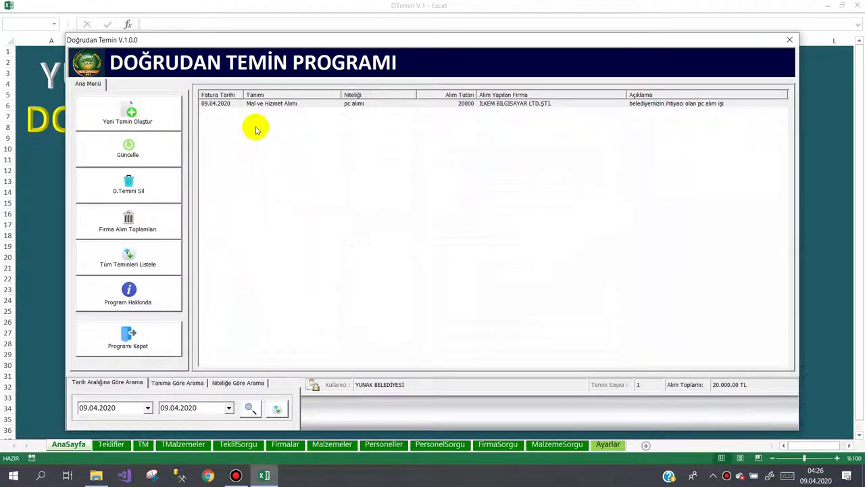
pyautogui.click(247, 104)
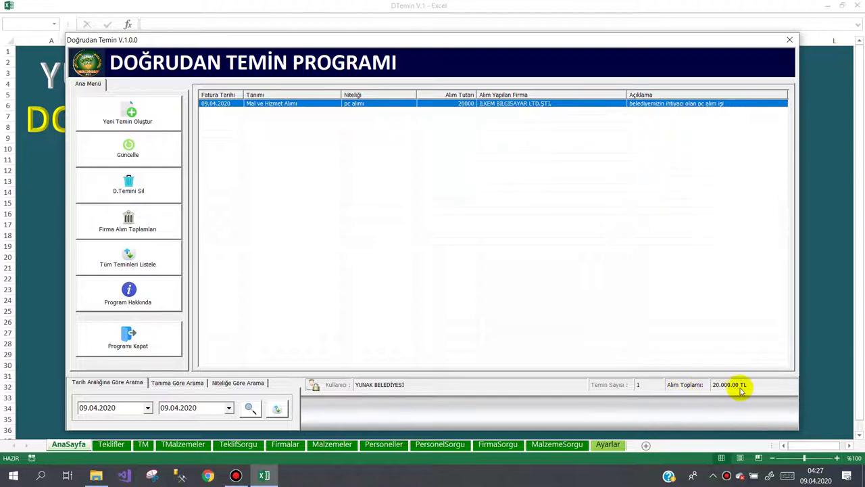
# Start a new procurement and assign the spending authority and cost researcher from staff
pyautogui.click(173, 125)
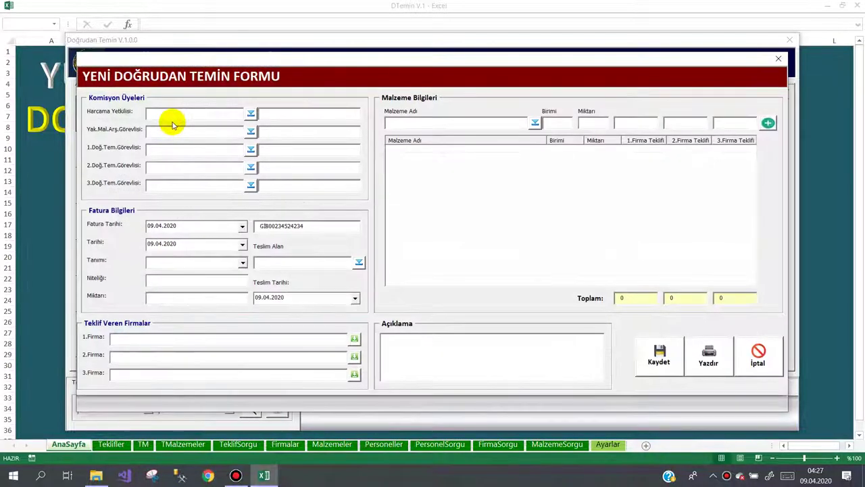
pyautogui.click(251, 114)
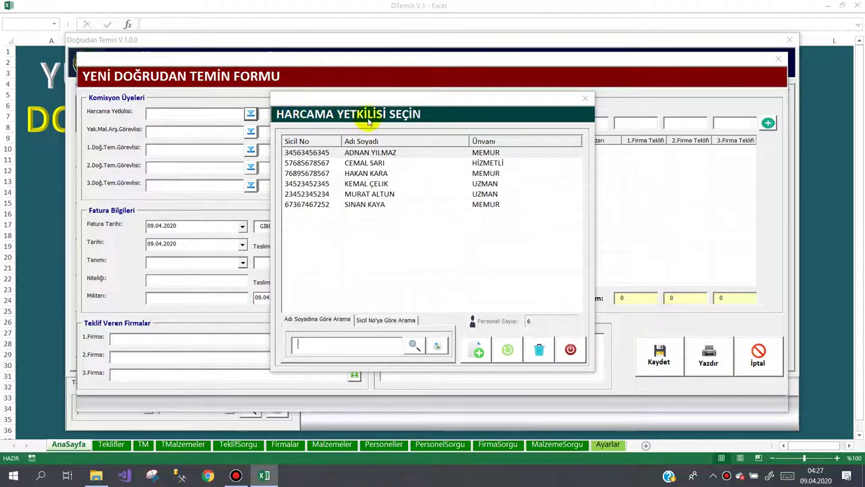
pyautogui.doubleClick(348, 152)
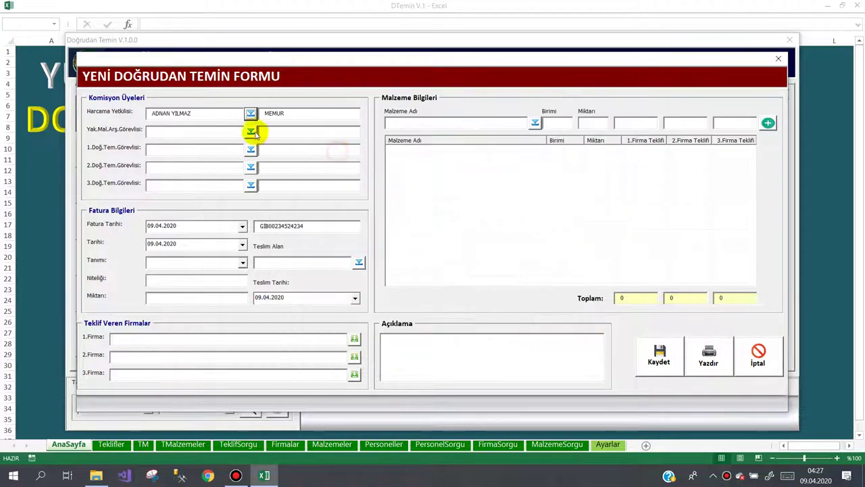
pyautogui.click(250, 131)
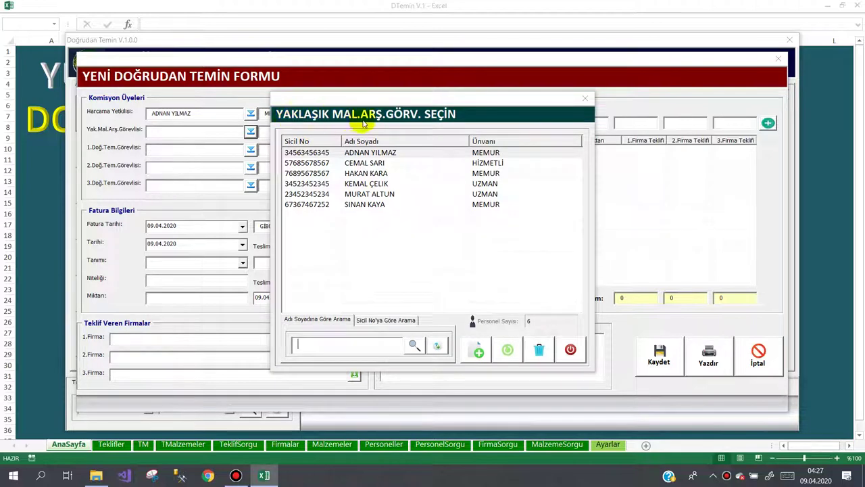
pyautogui.doubleClick(353, 162)
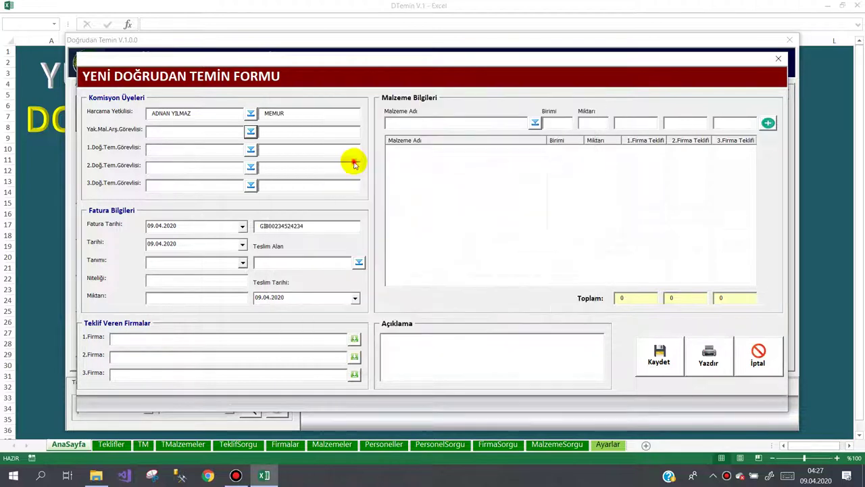
# Assign the first, second and third procurement officers from the staff list
pyautogui.click(251, 150)
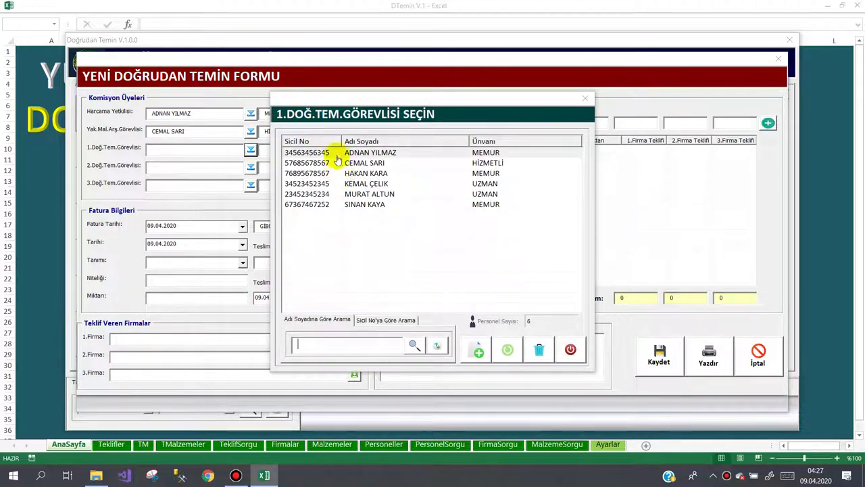
pyautogui.doubleClick(345, 173)
pyautogui.click(251, 169)
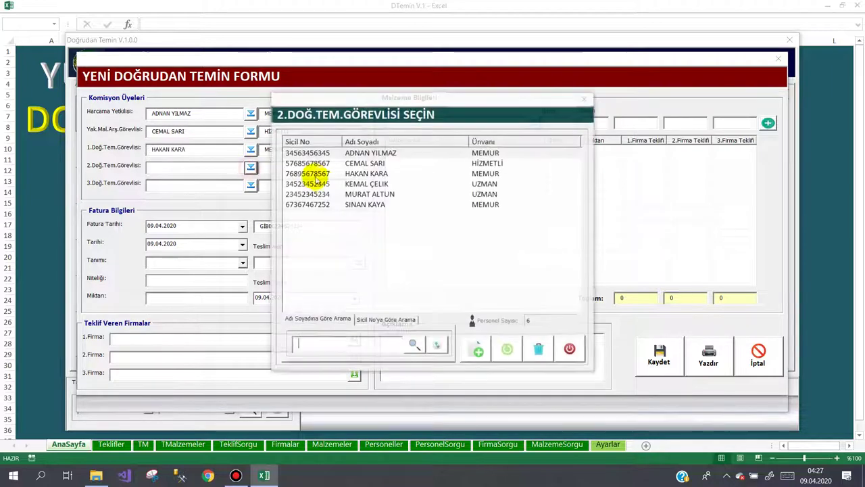
pyautogui.click(326, 186)
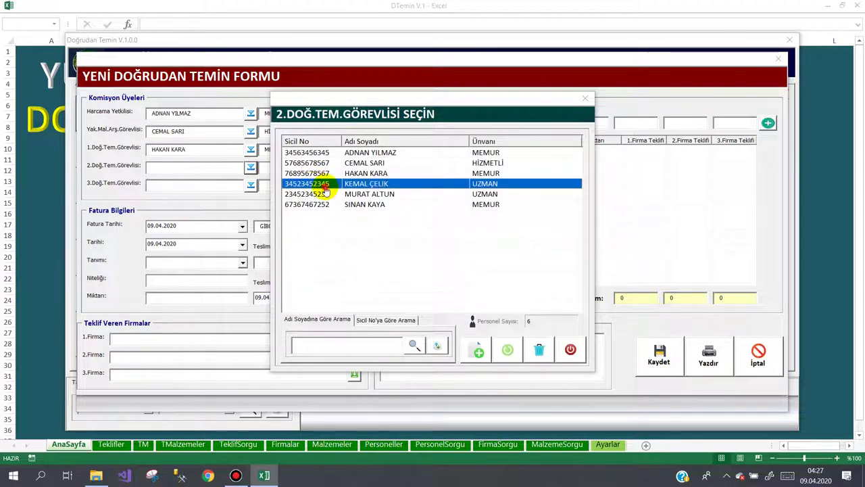
pyautogui.doubleClick(325, 192)
pyautogui.click(250, 184)
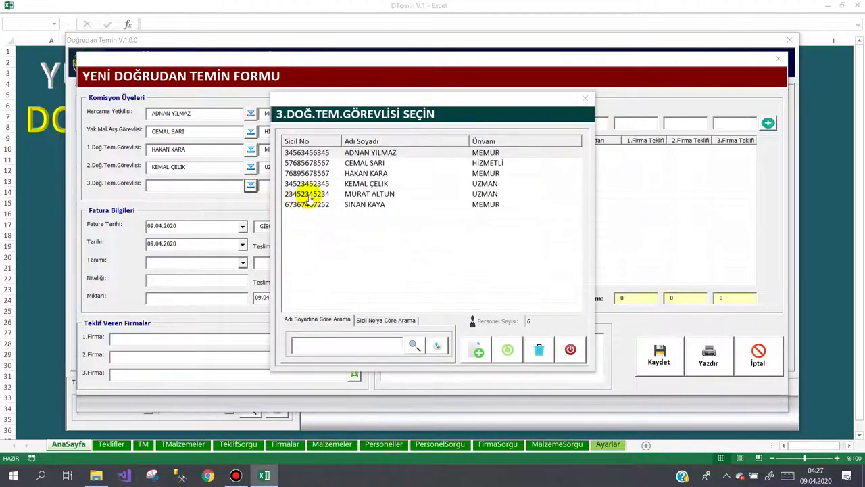
pyautogui.doubleClick(309, 195)
# Set the receiving staff member, definition Mal ve Hizmet Alımı, and begin nature 'yazıcı alımı'
pyautogui.click(359, 262)
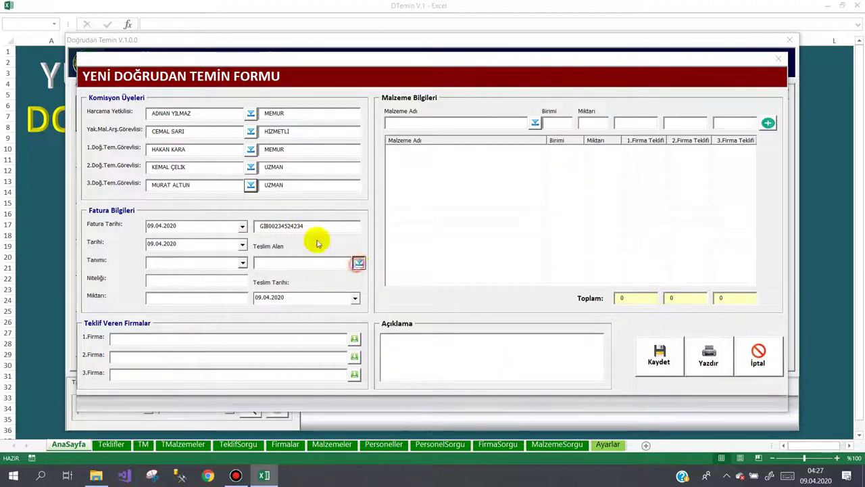
pyautogui.doubleClick(307, 205)
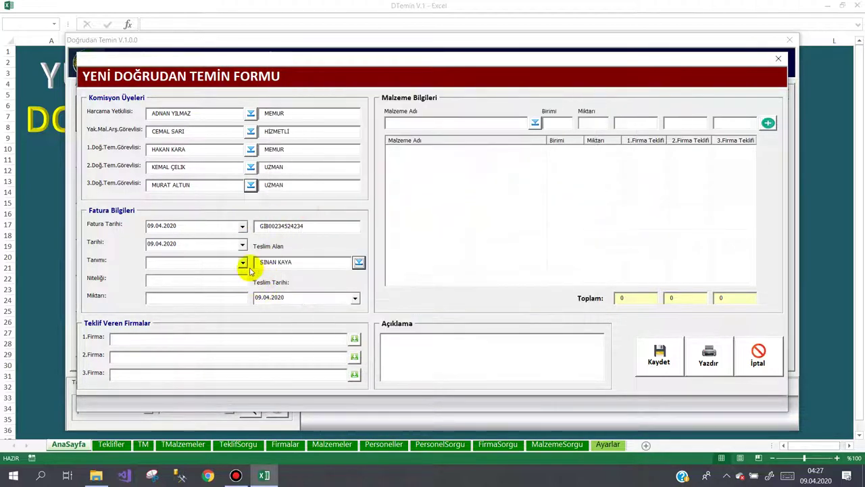
pyautogui.click(242, 262)
pyautogui.click(191, 274)
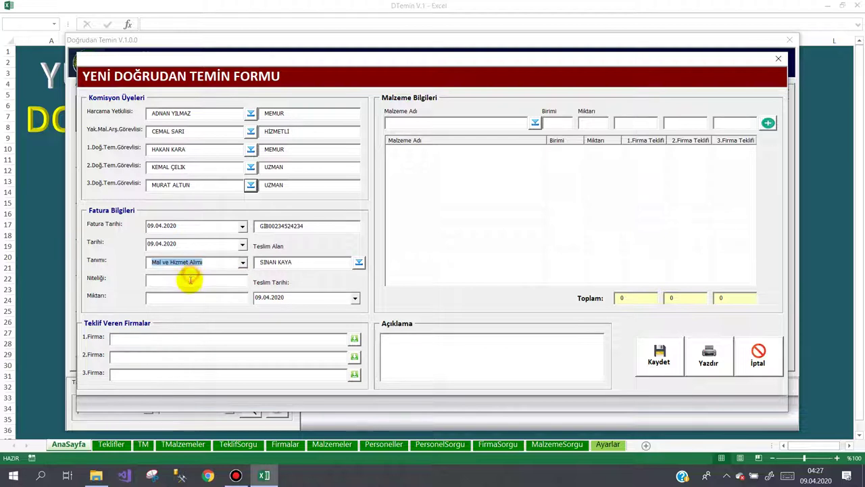
pyautogui.click(182, 278)
pyautogui.write('yazıcı alımı')
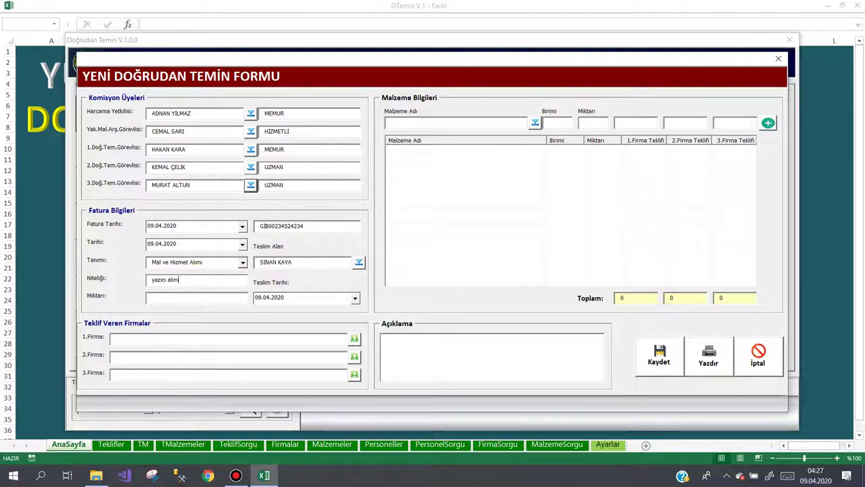
# Filter the firm list by activity area: KIRTASİYE, MADENCİLİK, then BİLİŞİM
pyautogui.click(354, 338)
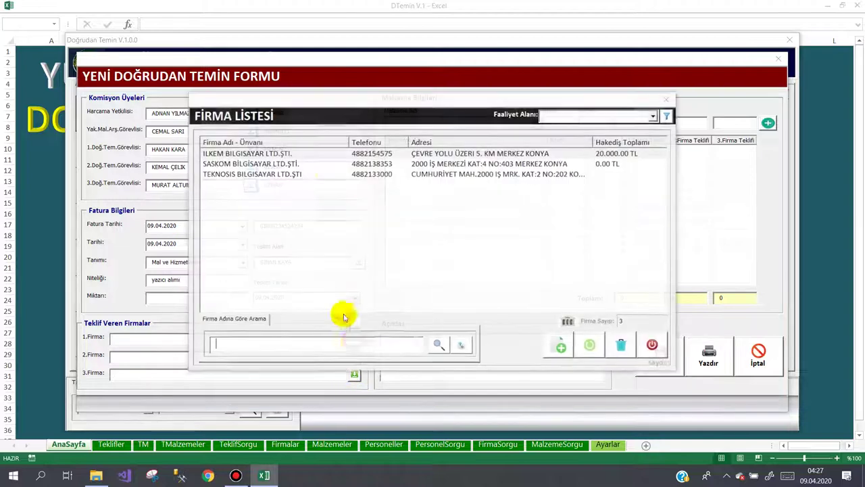
pyautogui.click(654, 117)
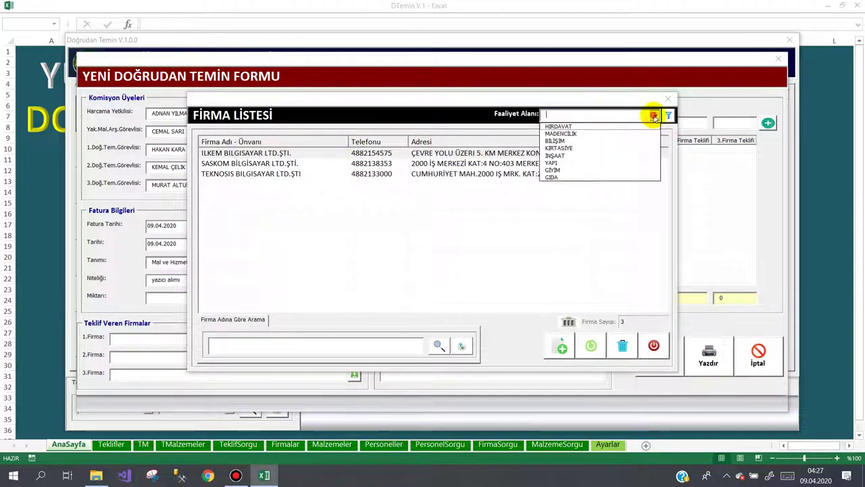
pyautogui.click(582, 148)
pyautogui.click(631, 117)
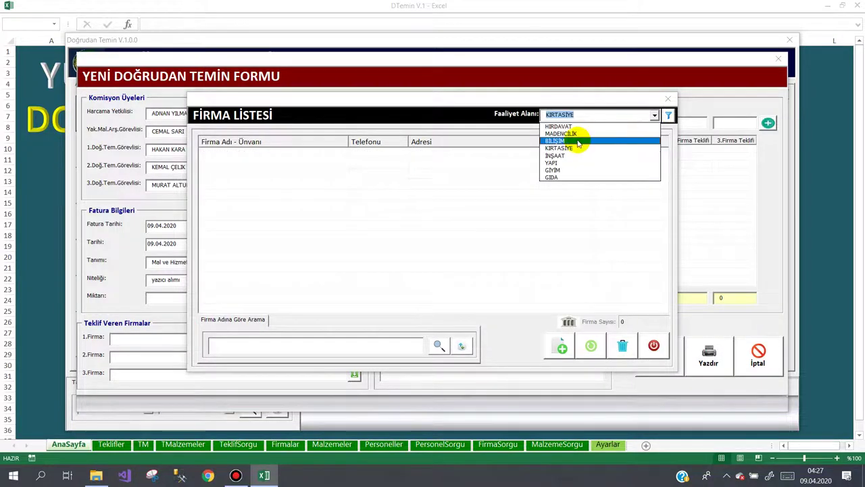
pyautogui.click(577, 128)
pyautogui.click(577, 116)
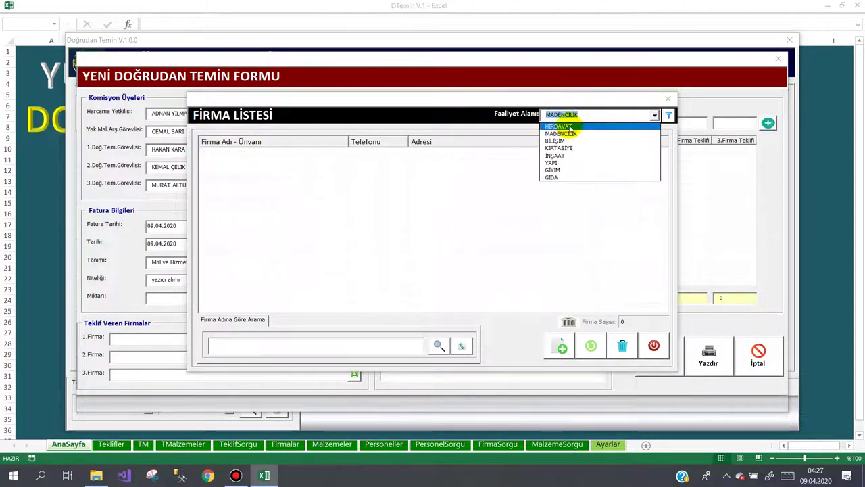
pyautogui.click(566, 143)
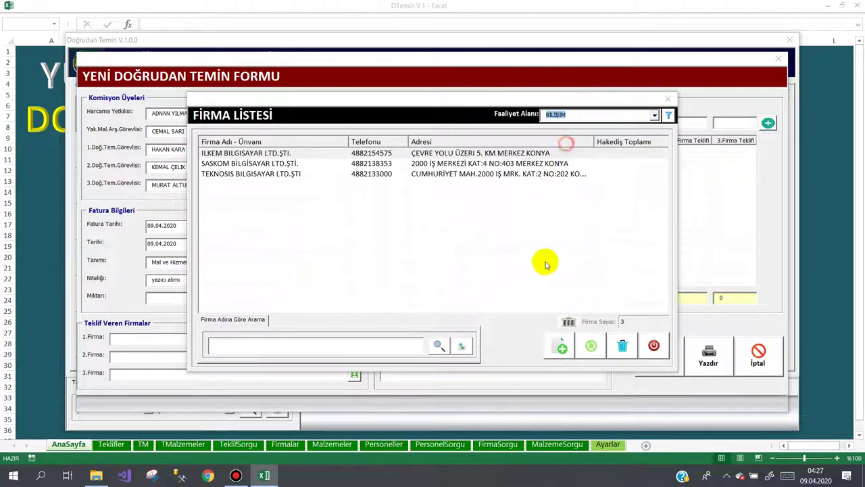
# Open and cancel the new, edit and delete firm forms, leaving firms unchanged
pyautogui.click(561, 347)
pyautogui.click(581, 295)
pyautogui.click(590, 347)
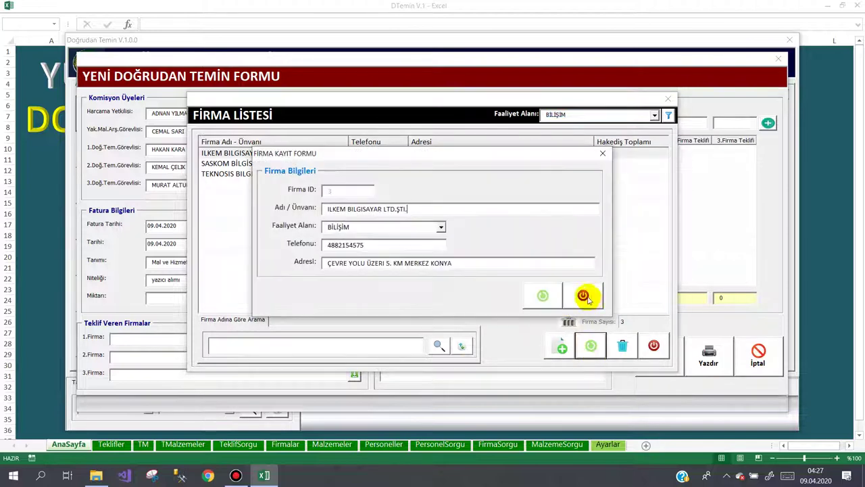
pyautogui.click(584, 294)
pyautogui.click(622, 345)
pyautogui.click(478, 276)
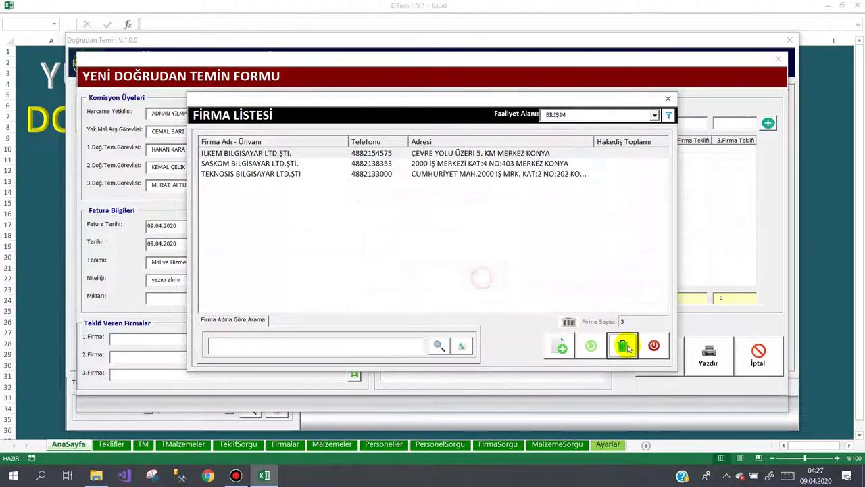
pyautogui.click(654, 346)
# Open and cancel the staff edit and delete forms without changing any staff
pyautogui.click(250, 113)
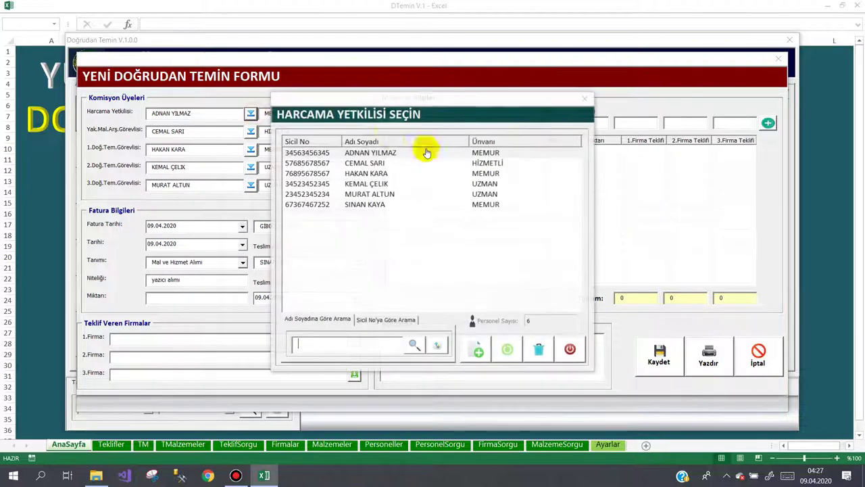
pyautogui.click(504, 350)
pyautogui.click(502, 286)
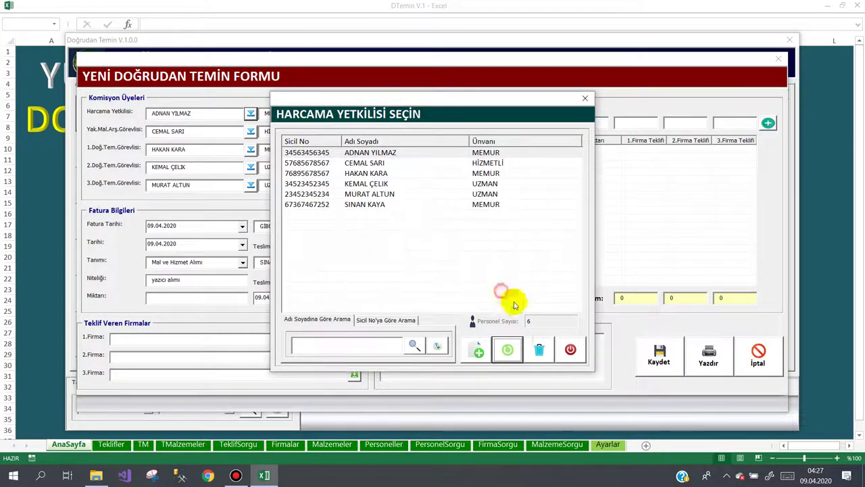
pyautogui.click(539, 349)
pyautogui.click(497, 276)
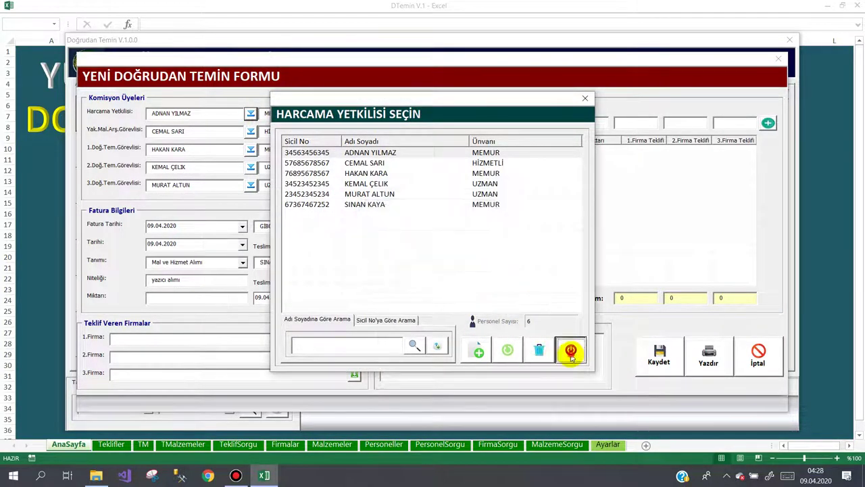
pyautogui.click(570, 348)
pyautogui.click(355, 339)
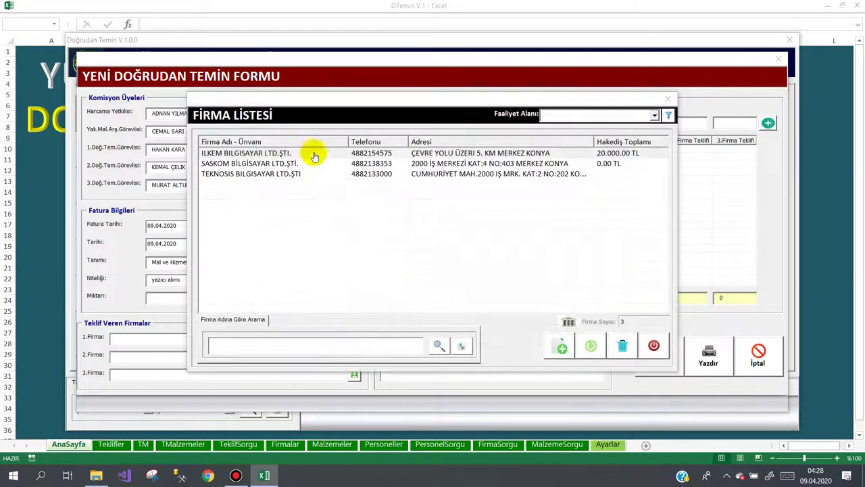
# Pick ILKEM as 1st, SASKOM as 2nd and TEKNOSIS BILGISAYAR as 3rd firm
pyautogui.doubleClick(302, 153)
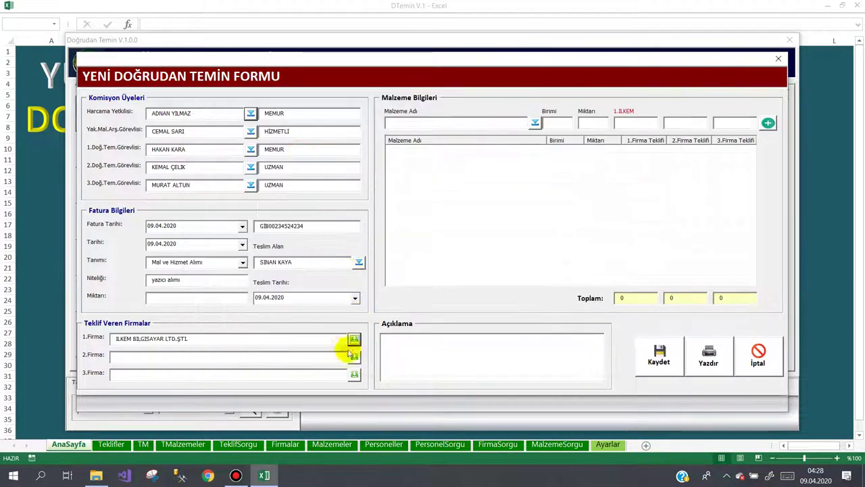
pyautogui.click(354, 357)
pyautogui.doubleClick(284, 156)
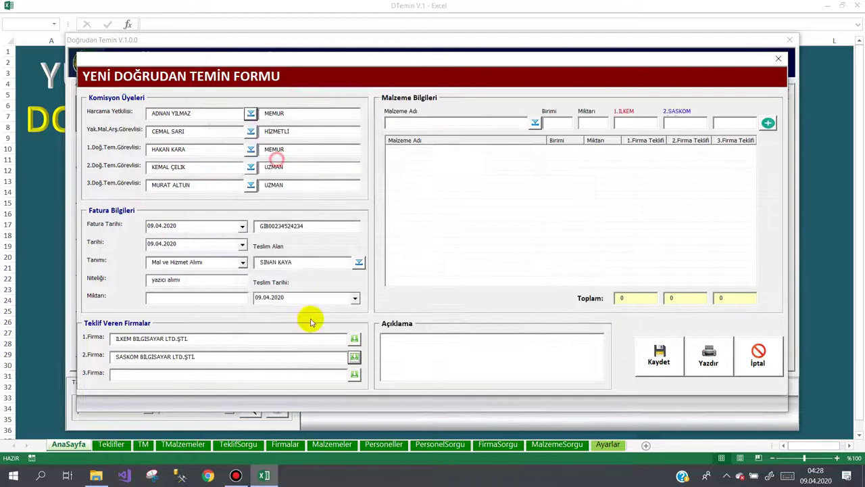
pyautogui.click(355, 375)
pyautogui.doubleClick(281, 203)
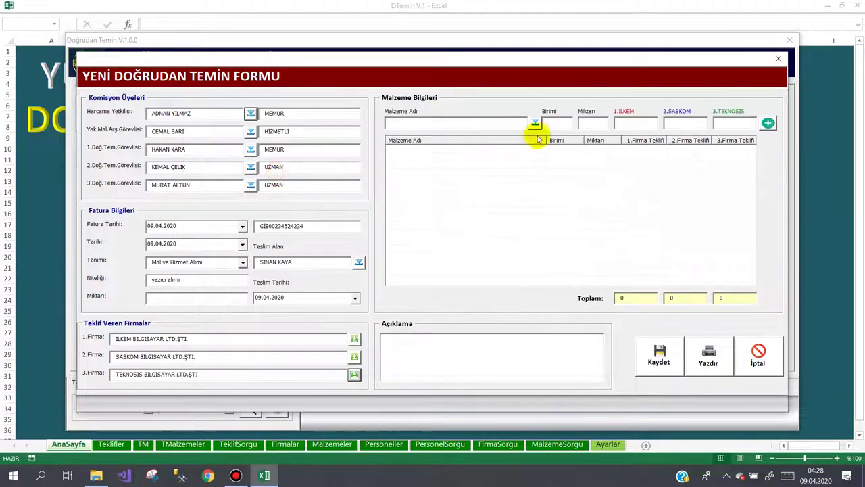
pyautogui.click(535, 123)
# Open and cancel the material edit, delete and new-material forms without changes
pyautogui.click(536, 345)
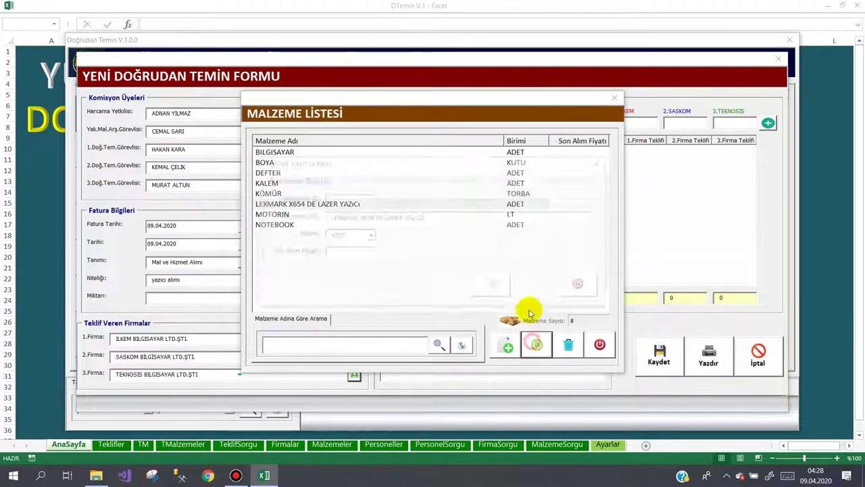
pyautogui.click(575, 292)
pyautogui.click(568, 344)
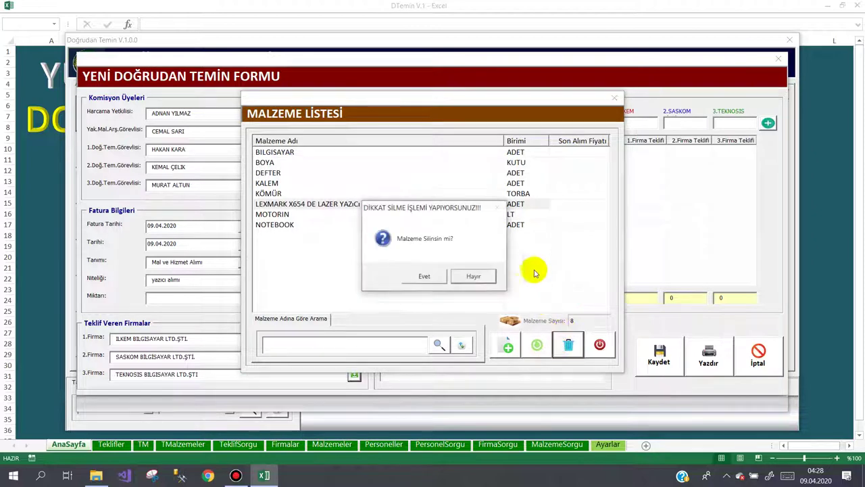
pyautogui.click(487, 274)
pyautogui.click(509, 338)
pyautogui.click(584, 284)
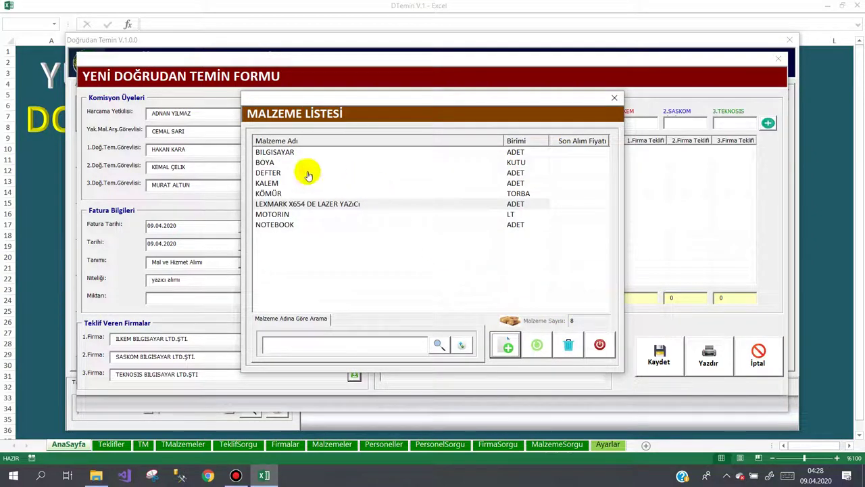
# Add LEXMARK X654 DE LAZER YAZICI, quantity 2, quotes 10000, 8000 and 12000
pyautogui.doubleClick(277, 204)
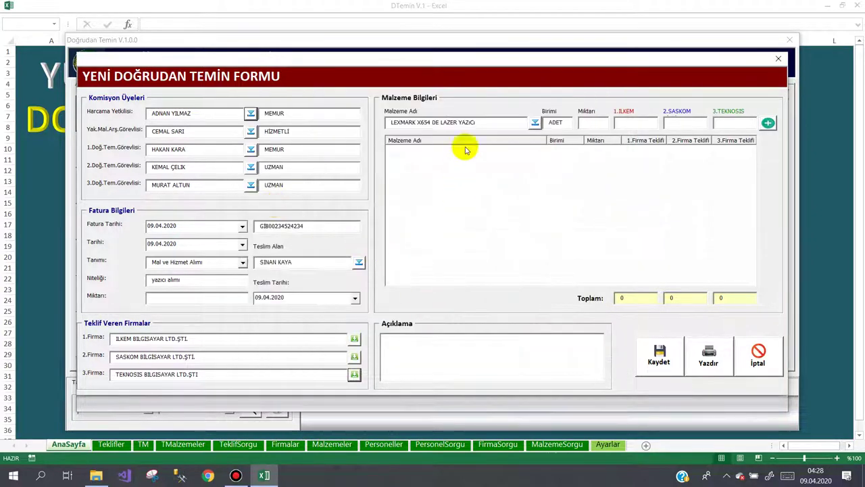
pyautogui.click(590, 126)
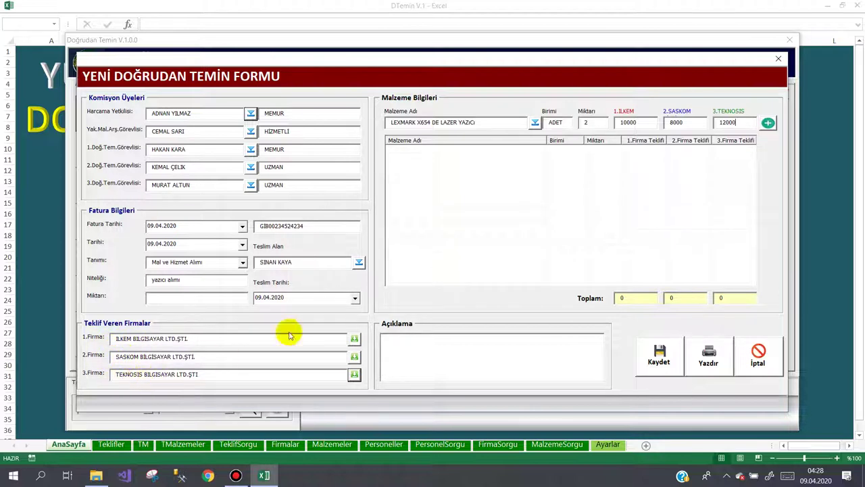
pyautogui.click(768, 123)
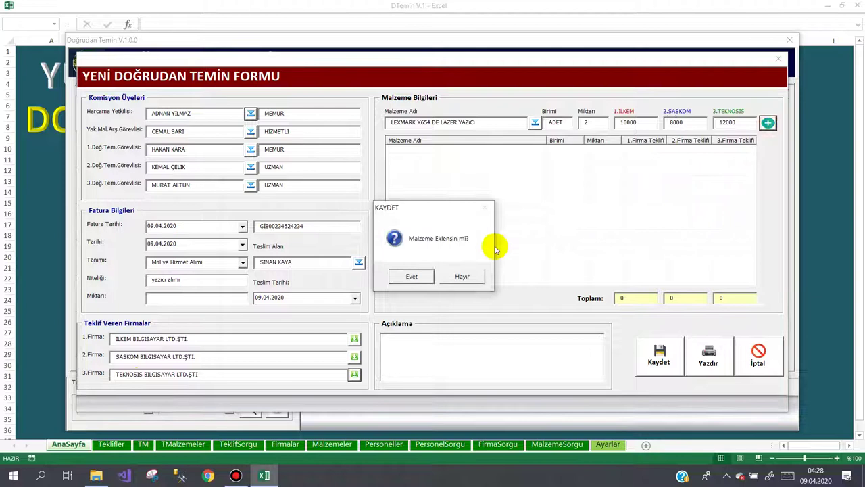
pyautogui.click(411, 275)
# Enter the description 'Belediyemizin ihtiyacı olan lazer yazıcı alım işi' after dismissing the message
pyautogui.click(569, 257)
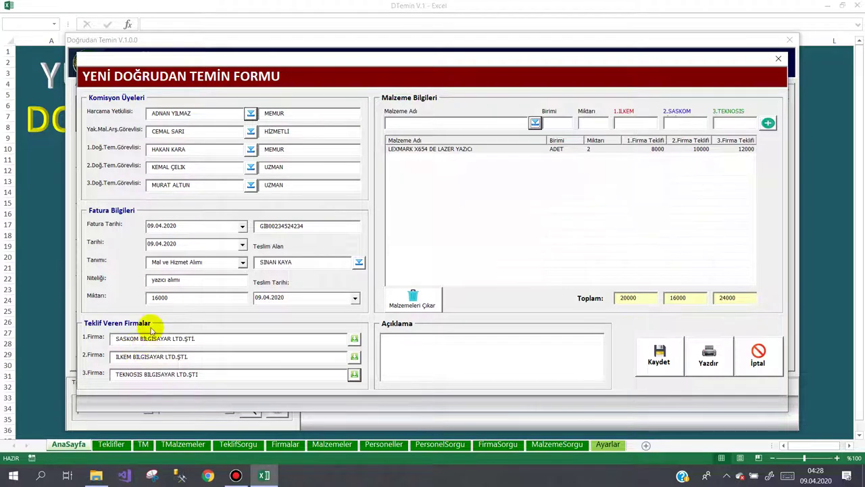
pyautogui.click(425, 355)
pyautogui.write('Belediyemizin ihtiyacı olan lazer yazıcı alım işi')
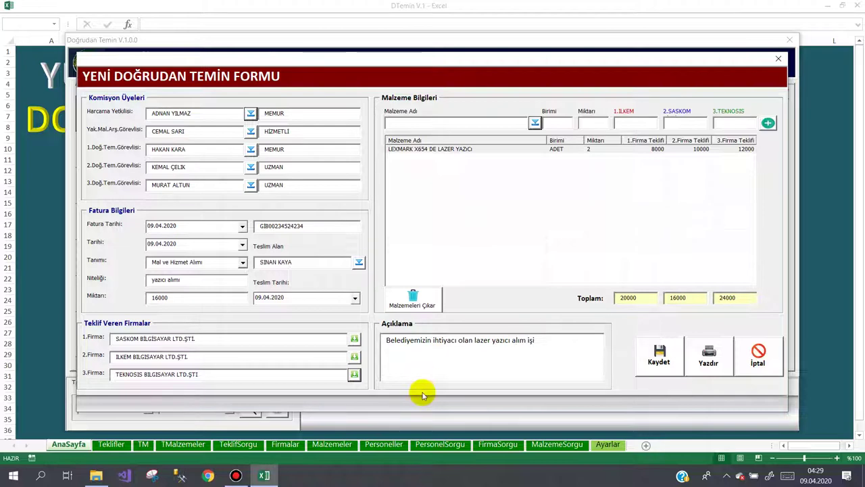
pyautogui.click(535, 122)
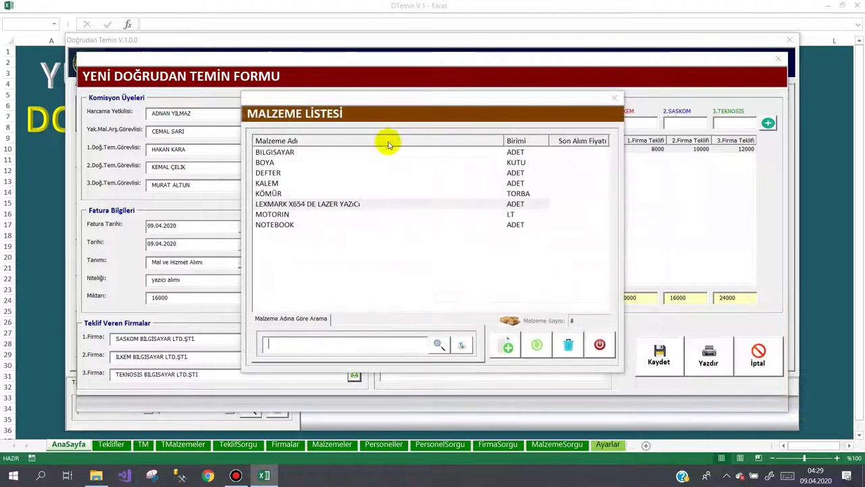
# Pick BİLGİSAYAR as material and save the 16000 SASKOM procurement record, confirming the prompts
pyautogui.doubleClick(277, 152)
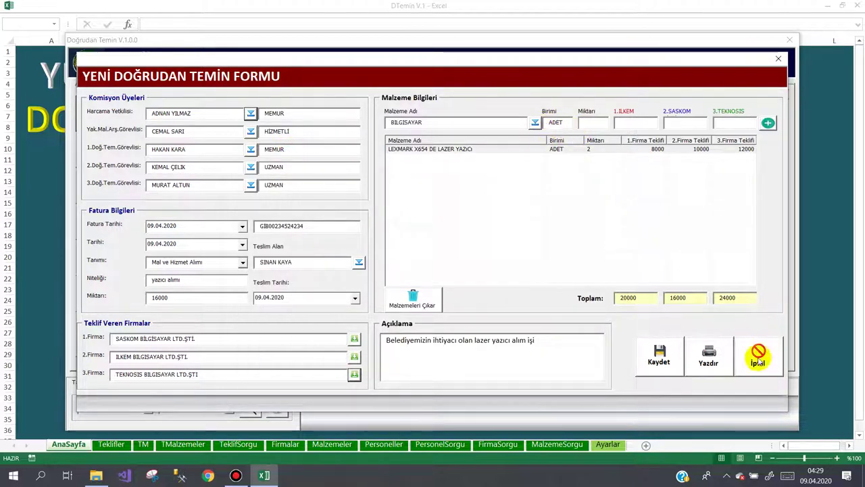
pyautogui.click(657, 353)
pyautogui.click(411, 276)
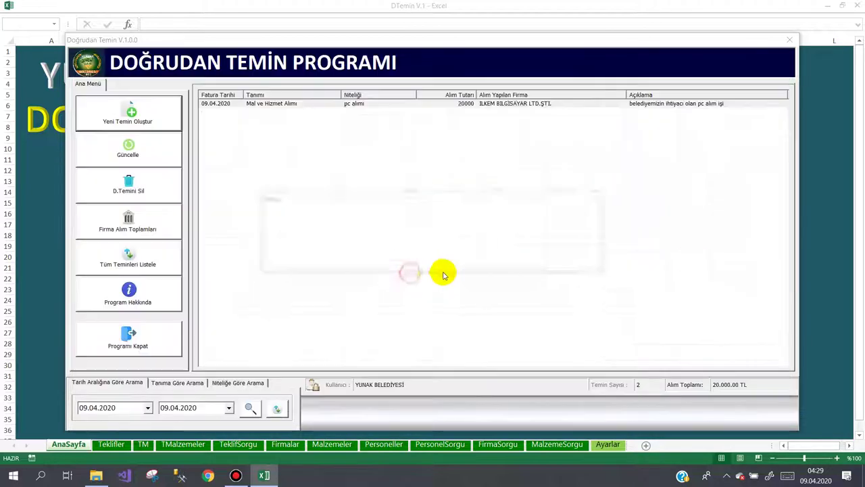
pyautogui.click(561, 257)
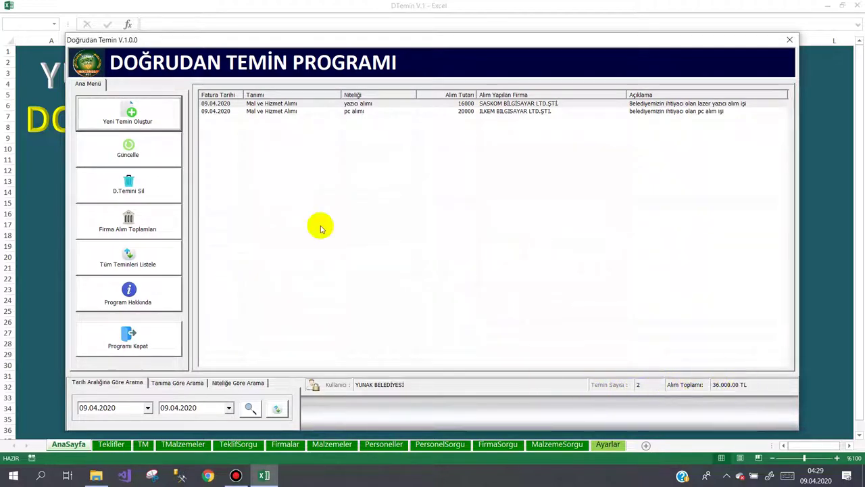
pyautogui.click(144, 226)
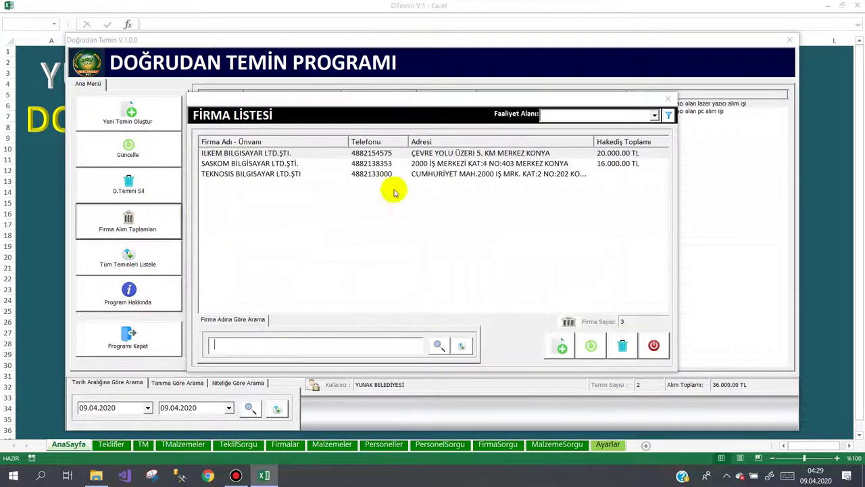
# Select SASKOM in the firm totals list, then close it
pyautogui.click(580, 163)
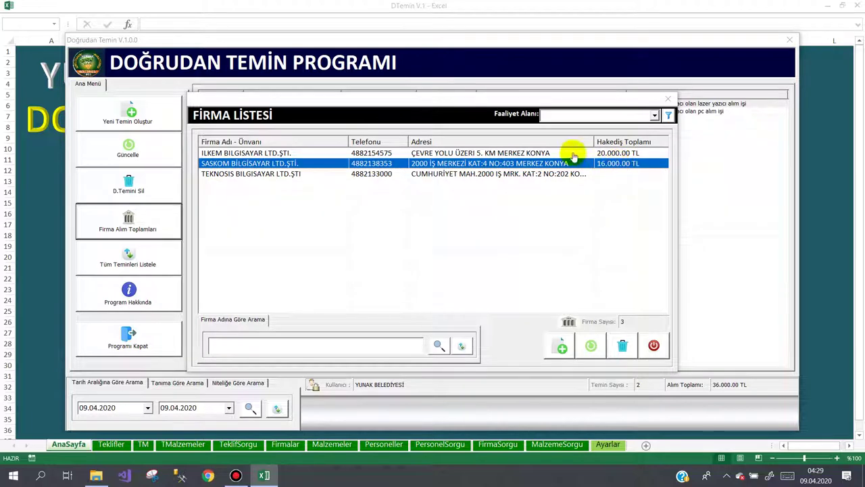
pyautogui.click(654, 345)
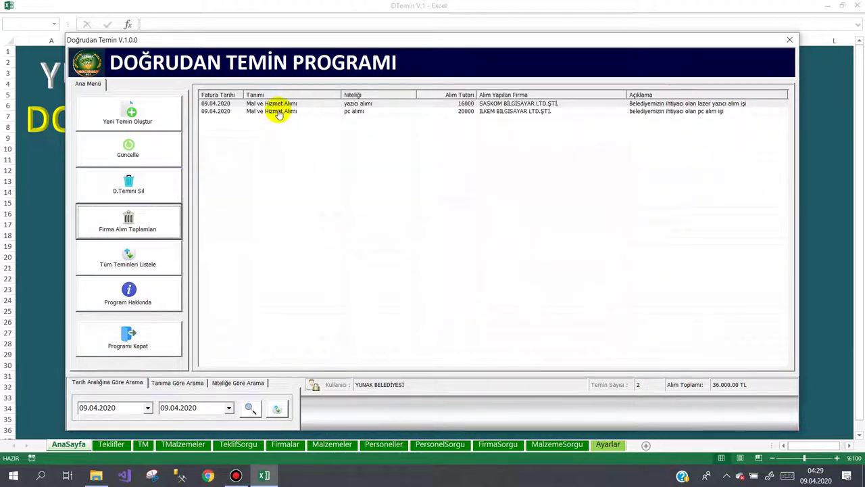
pyautogui.doubleClick(277, 111)
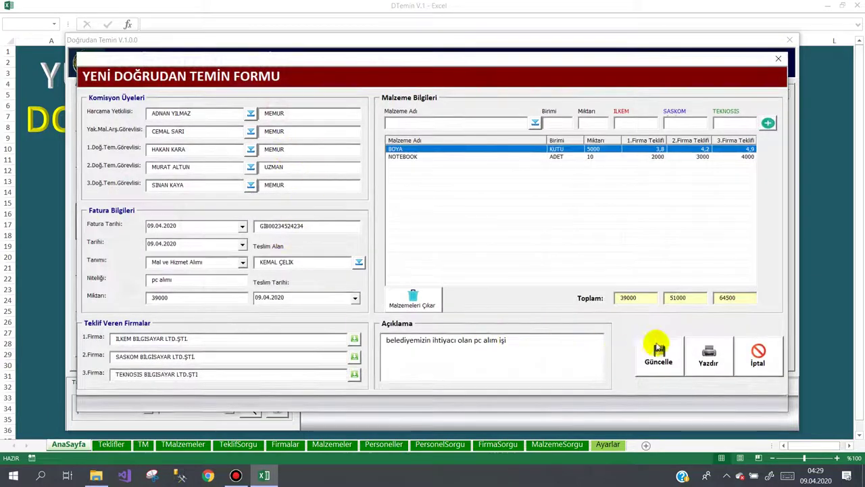
pyautogui.click(711, 359)
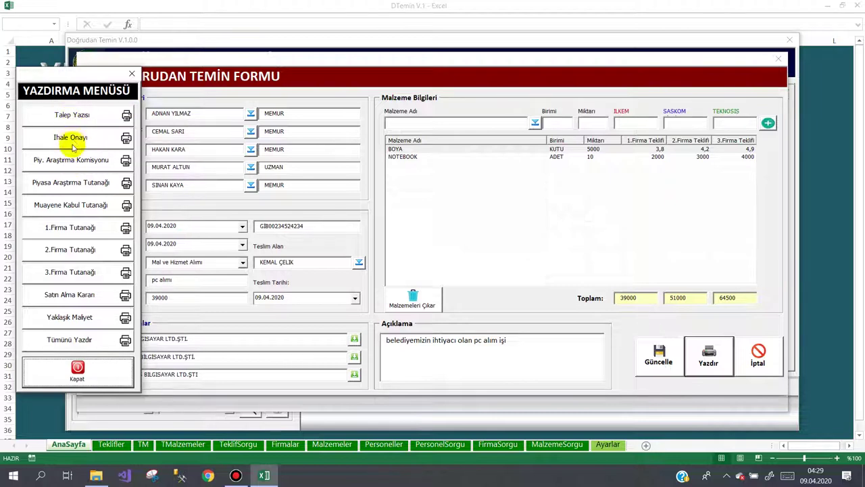
pyautogui.click(84, 230)
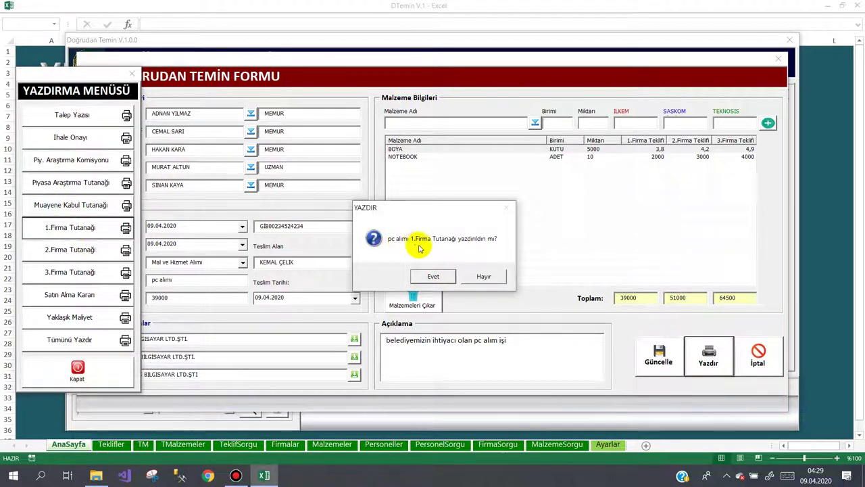
pyautogui.click(483, 277)
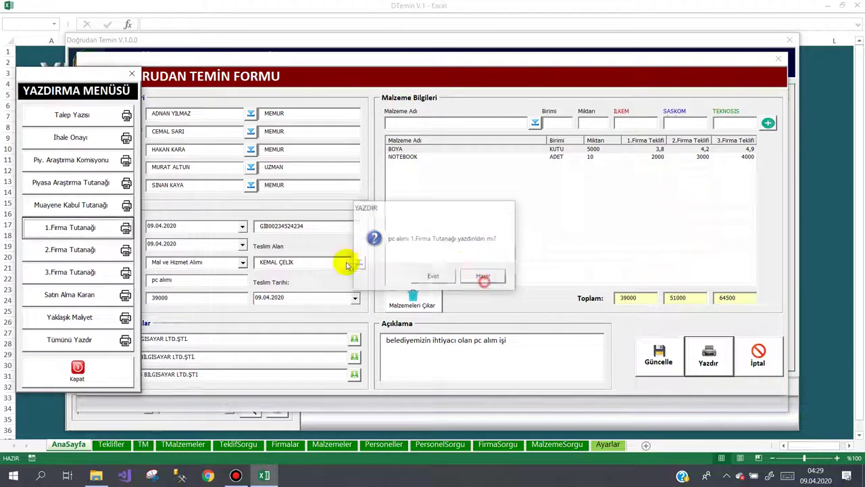
pyautogui.click(110, 365)
pyautogui.click(755, 357)
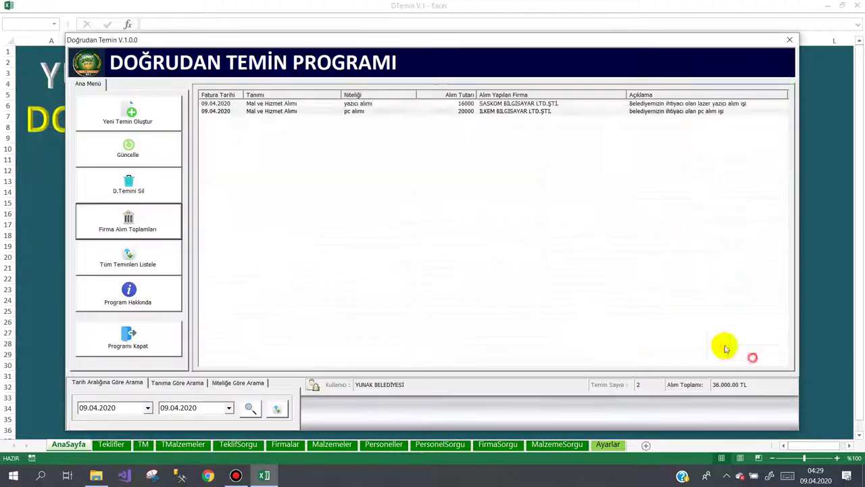
# Open the yazıcı alımı record and save its 1.Firma Tutanağı as '1.firma' PDF on the desktop
pyautogui.click(293, 112)
pyautogui.click(292, 104)
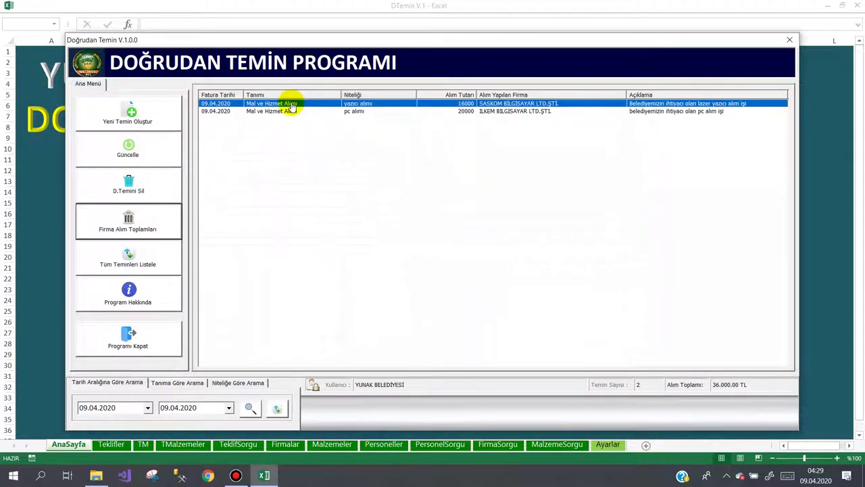
pyautogui.doubleClick(291, 104)
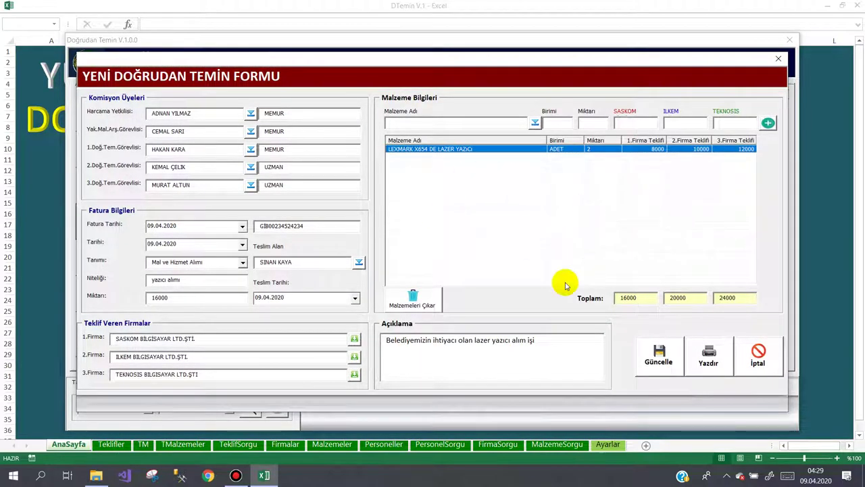
pyautogui.click(707, 352)
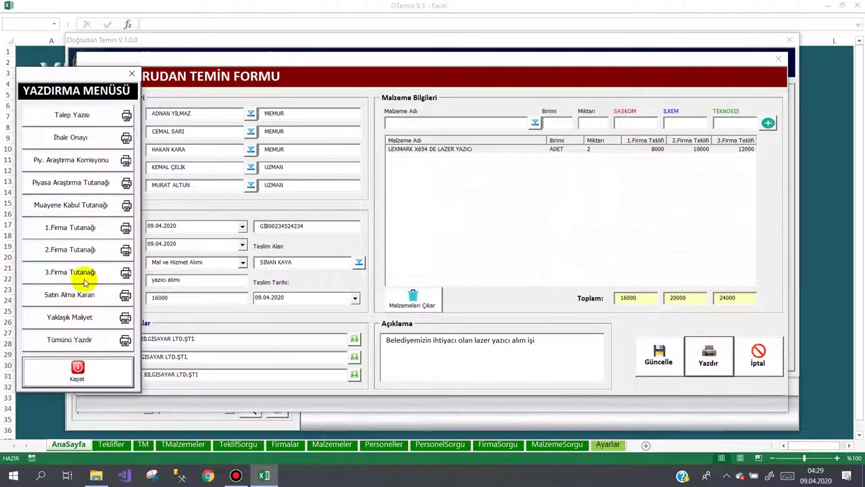
pyautogui.click(65, 230)
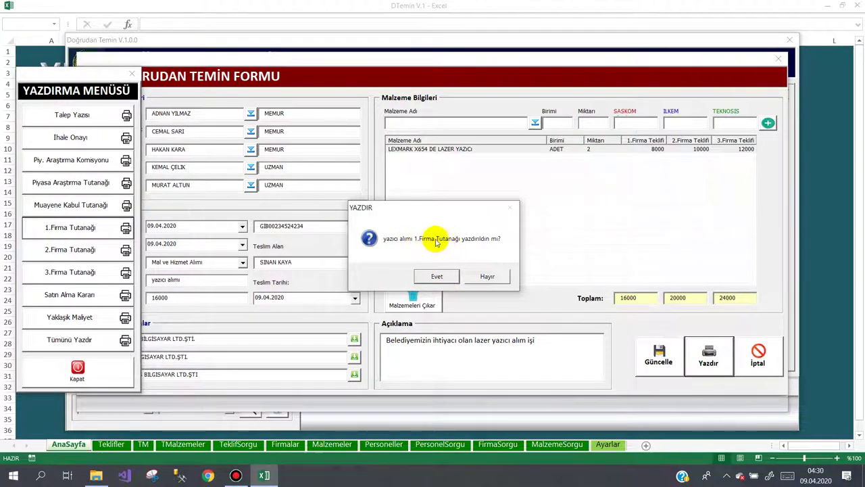
pyautogui.click(440, 274)
pyautogui.write('1.firma')
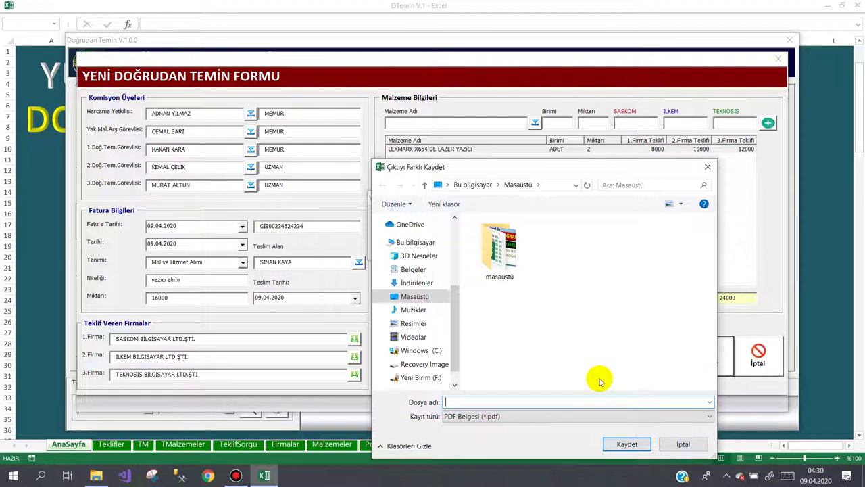
pyautogui.click(628, 446)
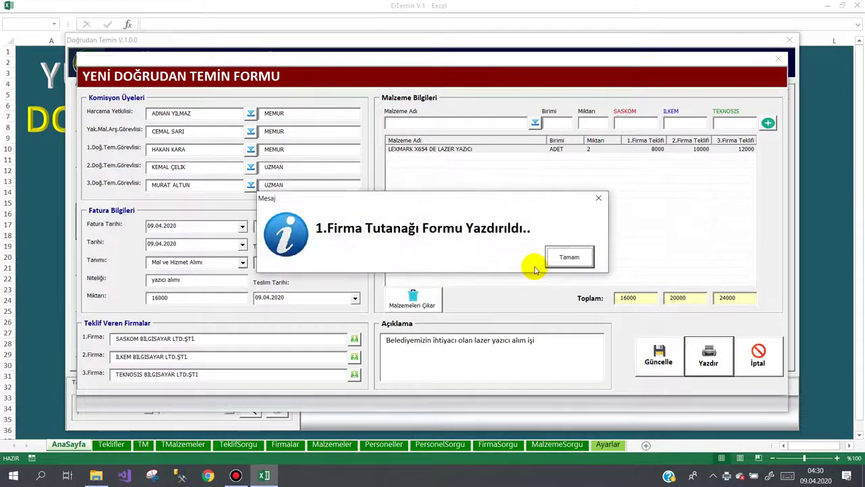
pyautogui.click(570, 258)
# Close the print options, record form and program, then minimize Excel
pyautogui.click(71, 306)
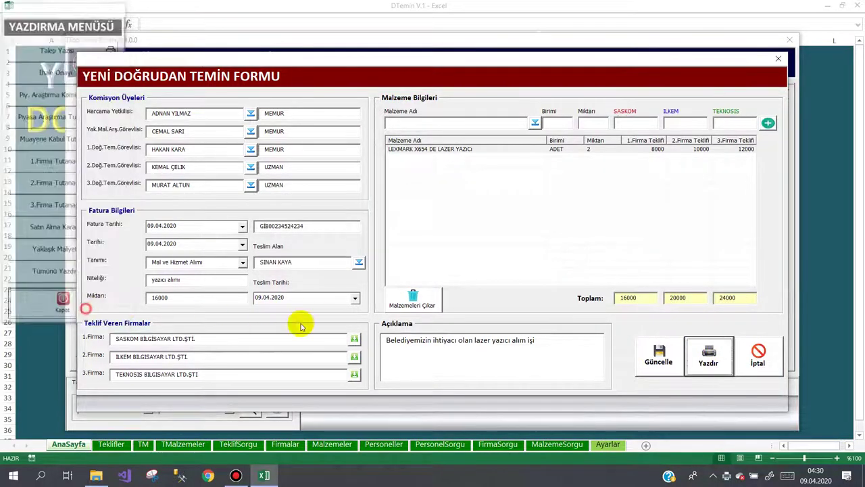
pyautogui.click(759, 365)
pyautogui.click(146, 348)
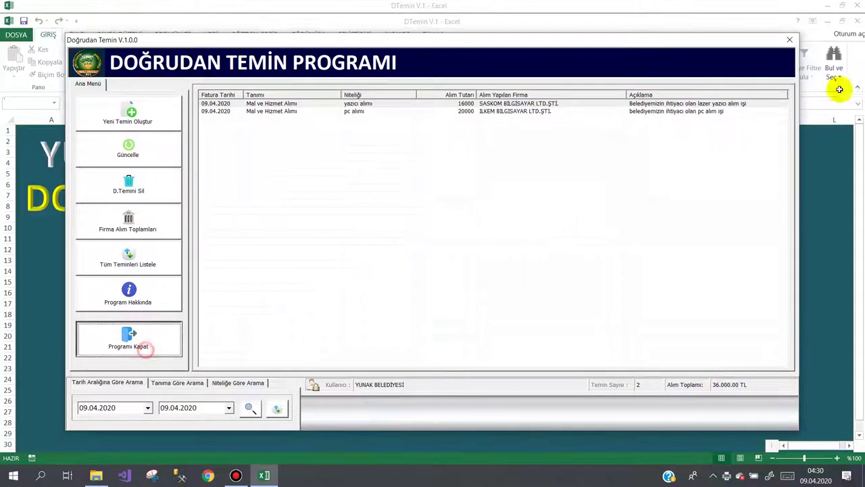
pyautogui.click(825, 8)
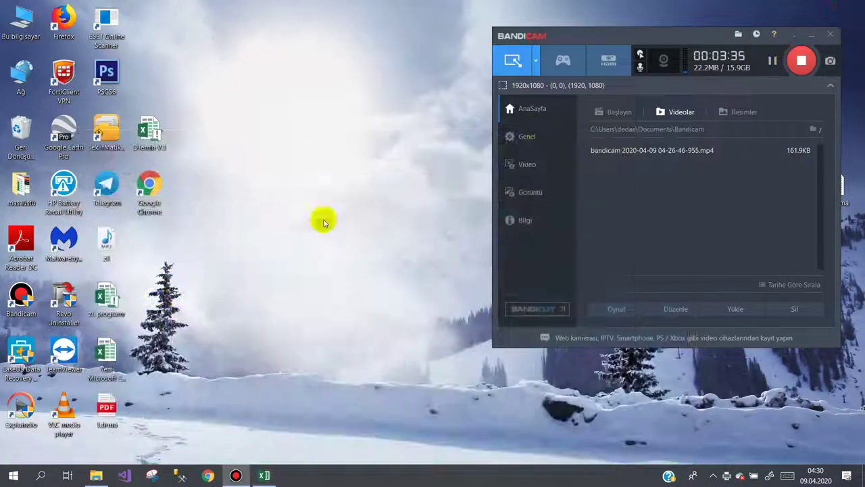
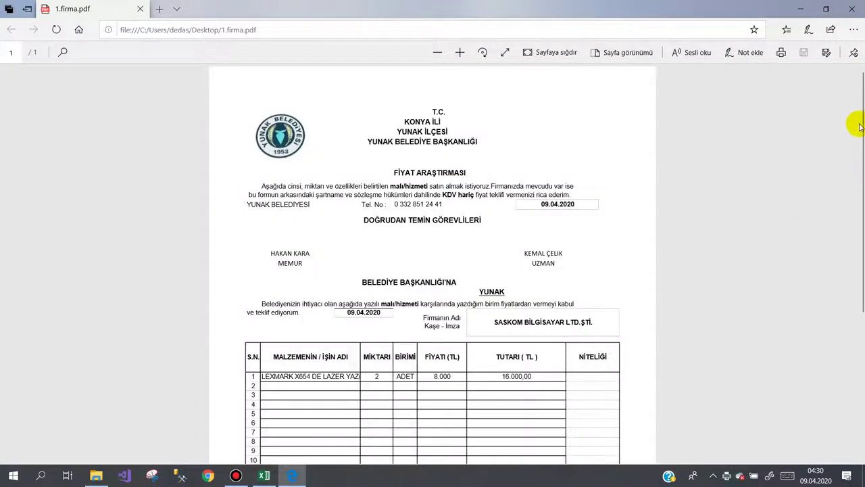
# Scroll through 1.firma.pdf in Edge to review its 16.000,00 TL price total
pyautogui.moveTo(859, 139); pyautogui.dragTo(849, 265)
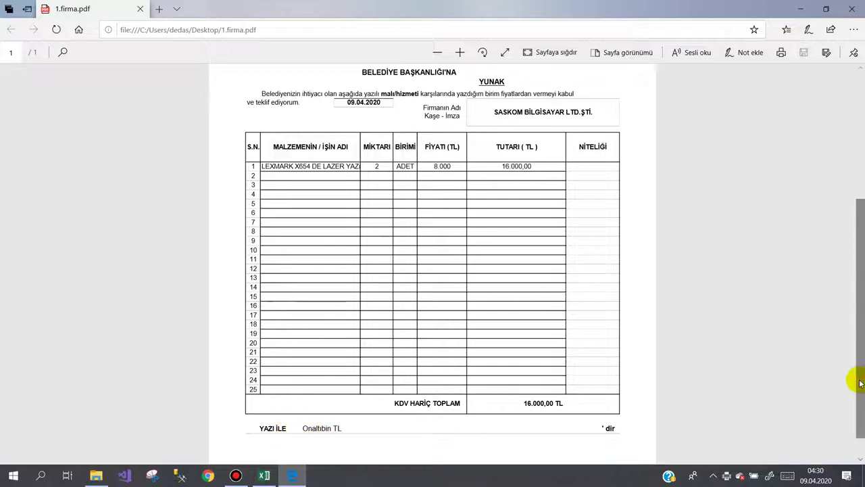
pyautogui.moveTo(858, 378); pyautogui.dragTo(857, 21)
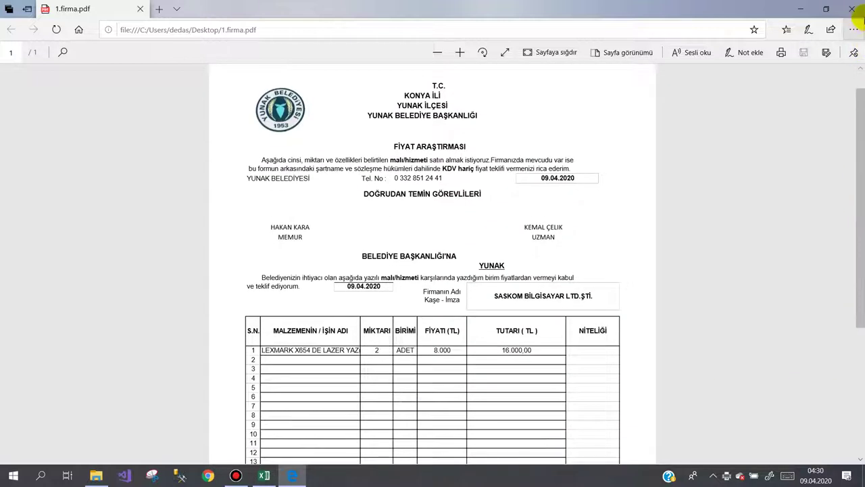
pyautogui.click(853, 52)
# Close the PDF and open the yazıcı alımı record in the Doğrudan Temin program
pyautogui.click(851, 9)
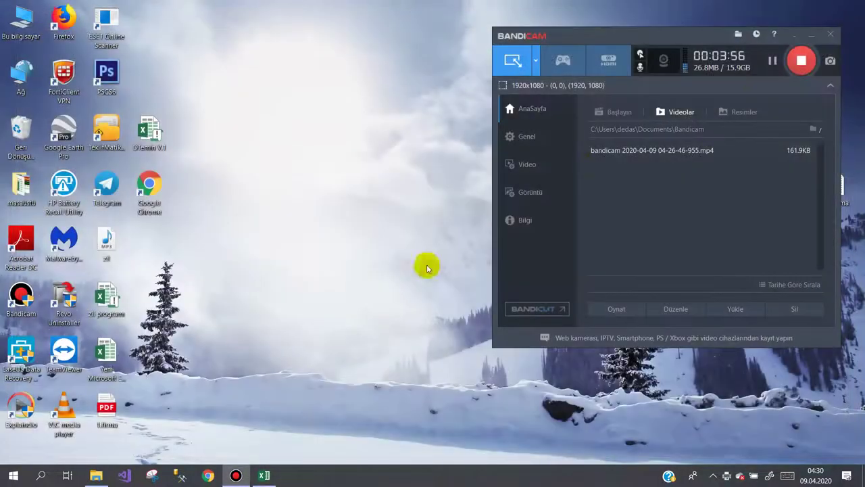
pyautogui.click(264, 477)
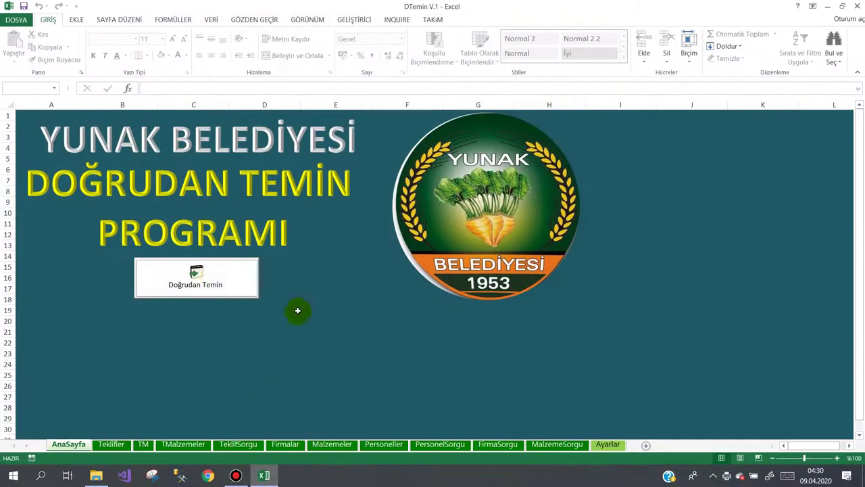
pyautogui.click(223, 284)
pyautogui.doubleClick(248, 105)
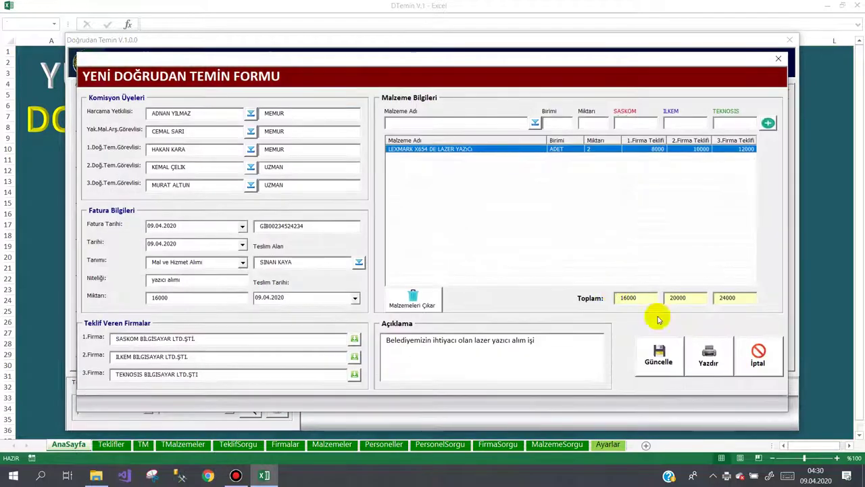
# Print the 2.Firma Tutanağı report and save it as a PDF on the desktop
pyautogui.click(708, 354)
pyautogui.click(59, 249)
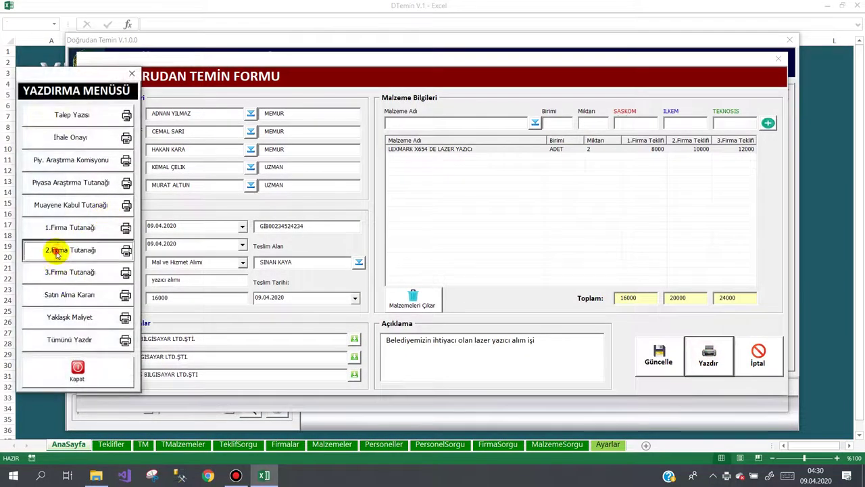
pyautogui.click(444, 270)
pyautogui.click(473, 275)
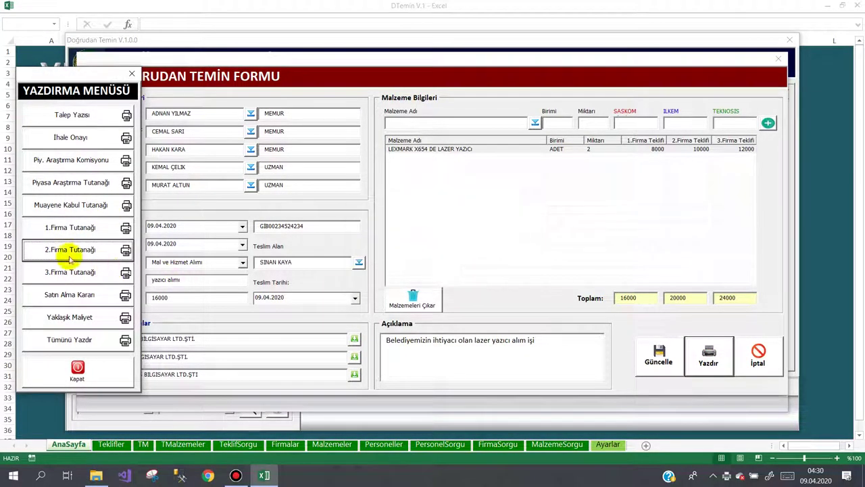
pyautogui.click(62, 250)
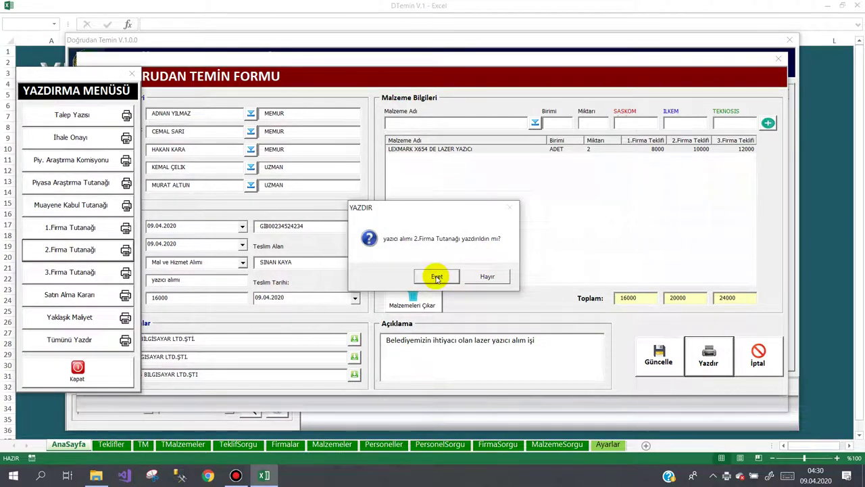
pyautogui.click(436, 277)
pyautogui.write('2.firma')
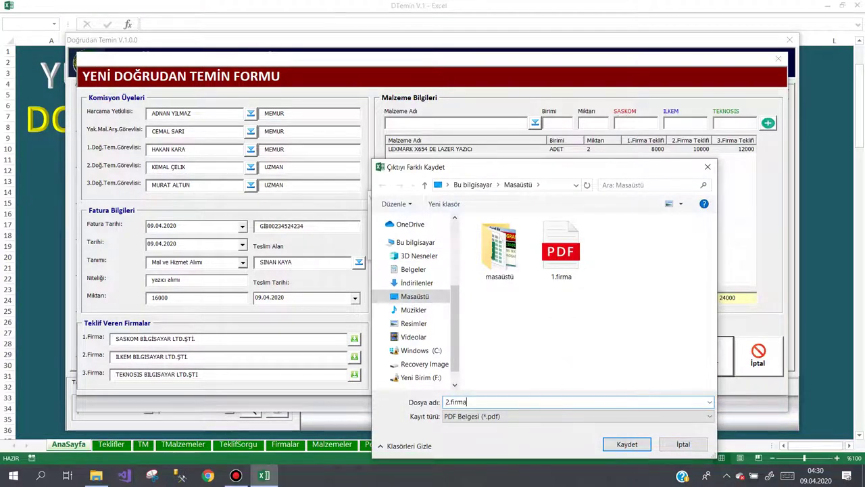
pyautogui.press('Return')
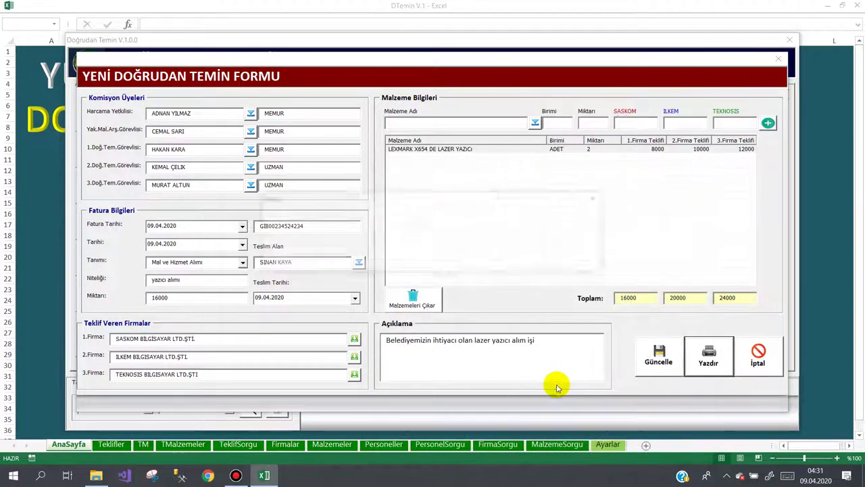
pyautogui.click(570, 260)
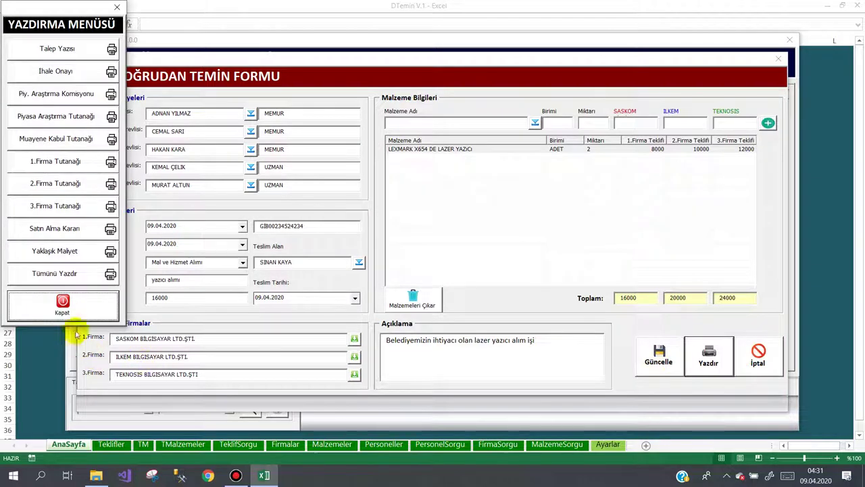
# Close the report list, record form and procurement program, then minimize Excel
pyautogui.click(83, 300)
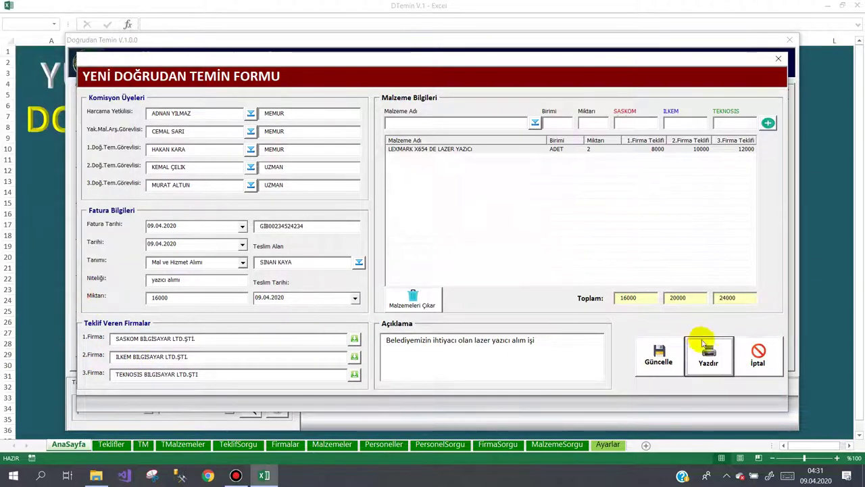
pyautogui.click(756, 356)
pyautogui.click(111, 344)
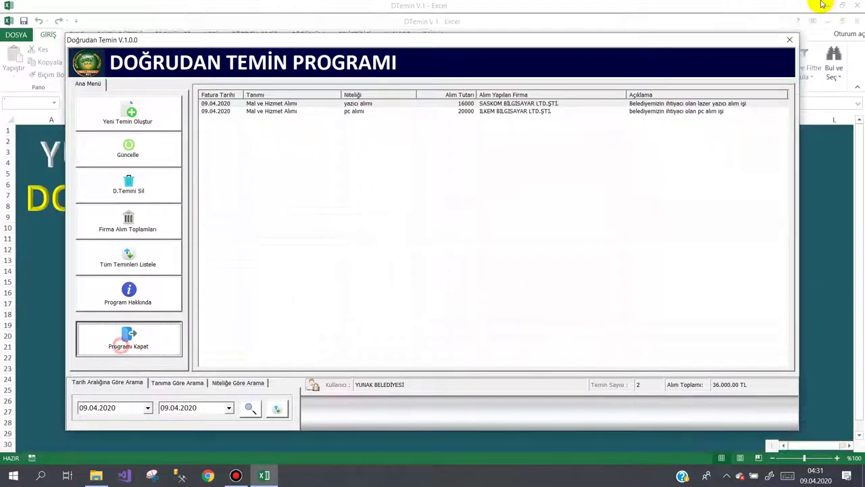
pyautogui.click(829, 5)
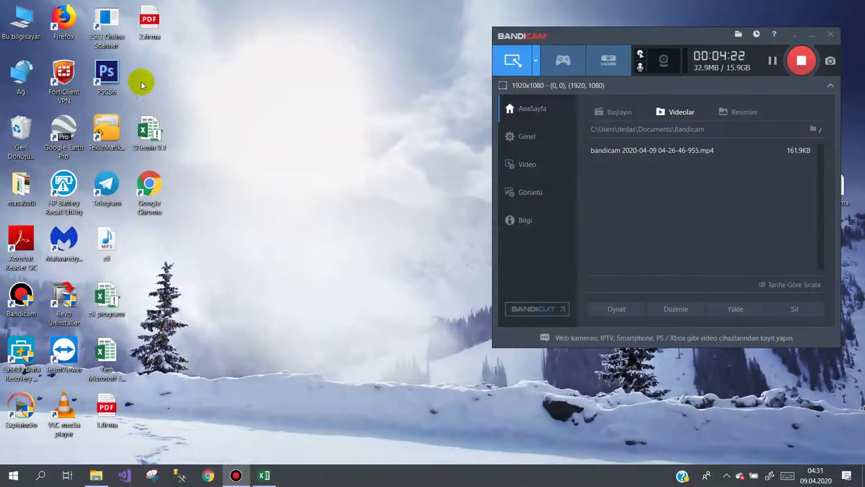
# Open 2.firma.pdf, select ILKEM BILGISAYAR's name and scroll to the 20.000,00 TL total
pyautogui.doubleClick(154, 31)
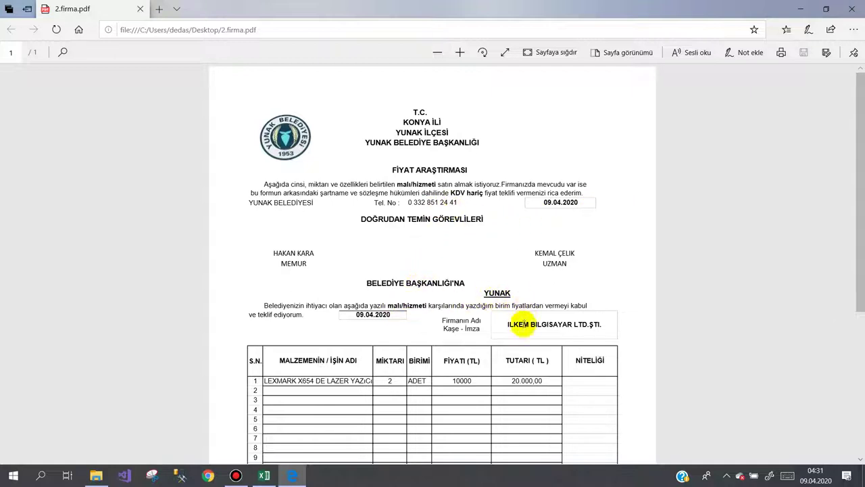
pyautogui.moveTo(506, 324); pyautogui.dragTo(571, 326)
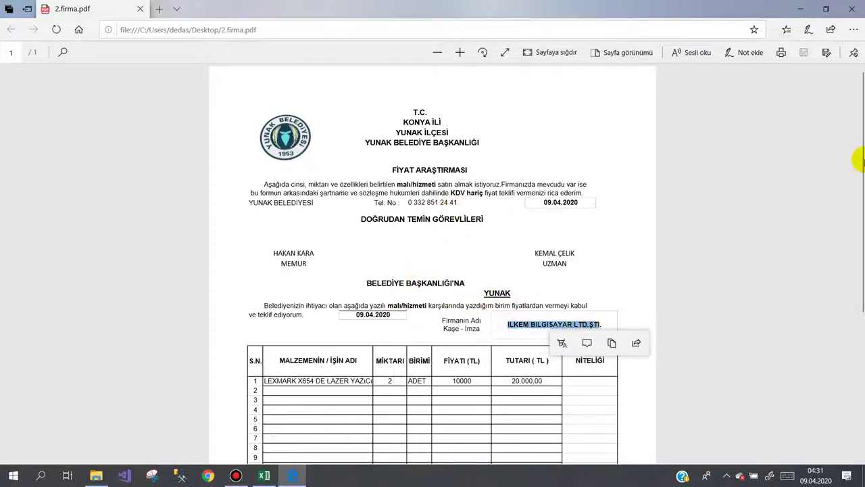
pyautogui.moveTo(856, 170); pyautogui.dragTo(852, 303)
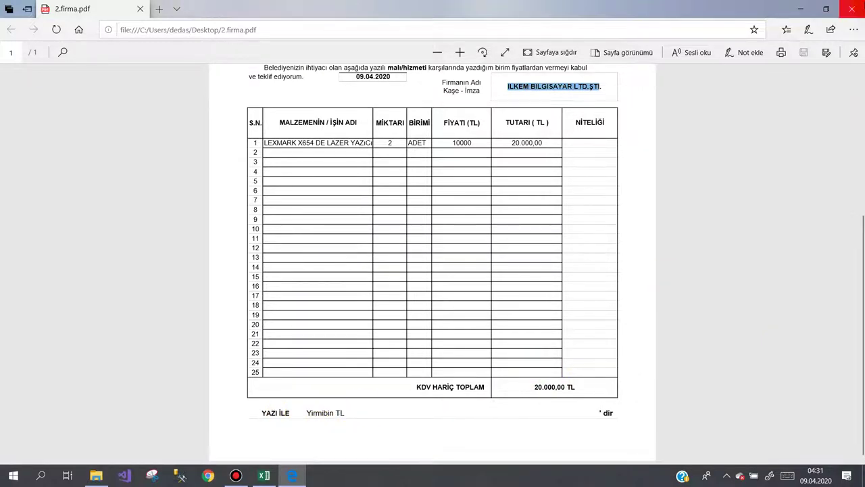
pyautogui.click(851, 8)
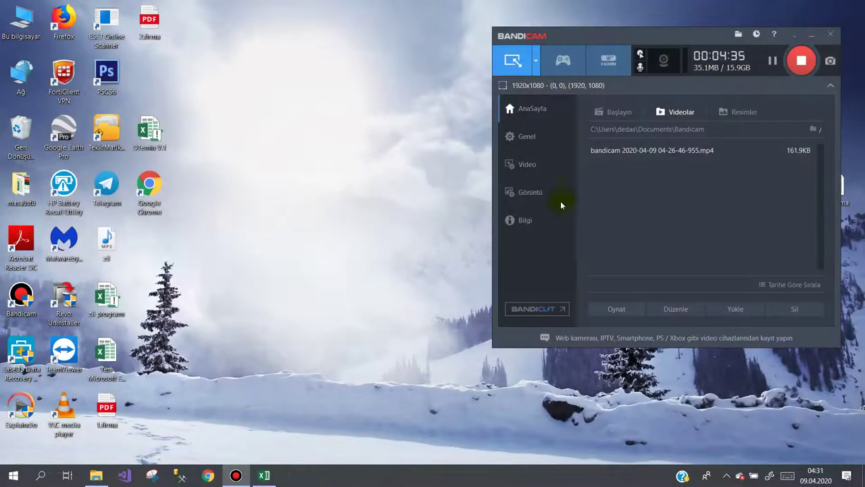
# Open the yazıcı alımı record and save its Yaklaşık Maliyet report as the PDF ym
pyautogui.click(265, 476)
pyautogui.click(191, 282)
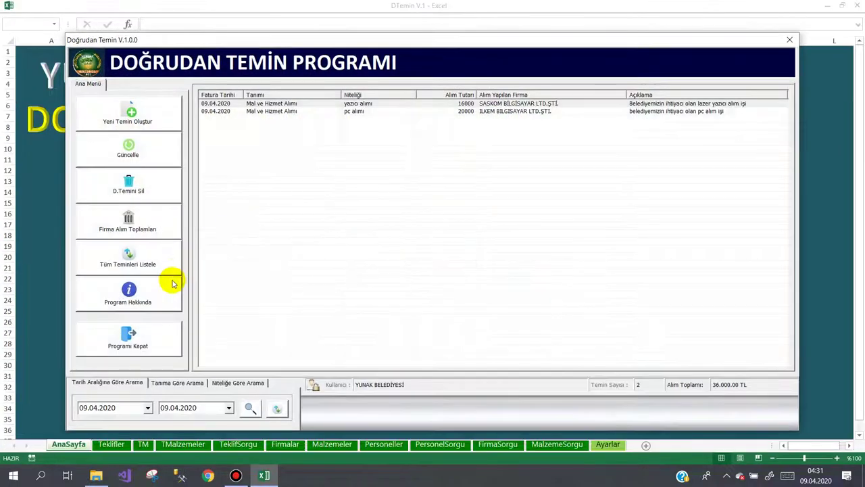
pyautogui.doubleClick(242, 105)
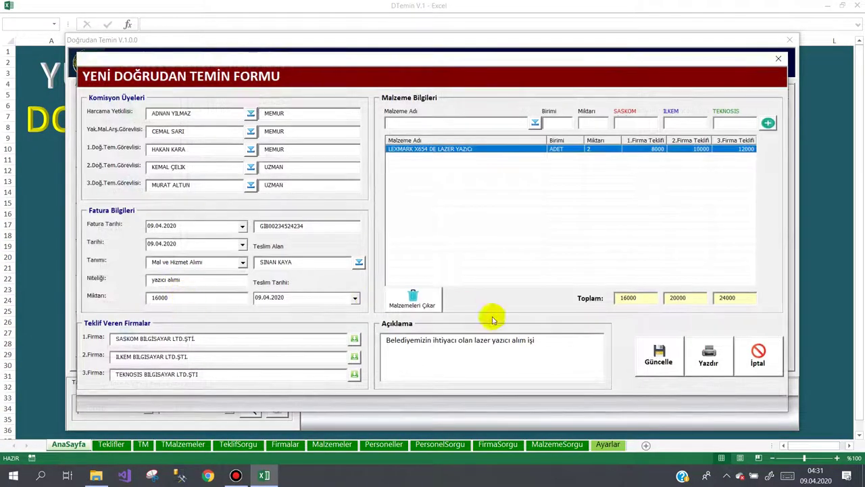
pyautogui.click(707, 356)
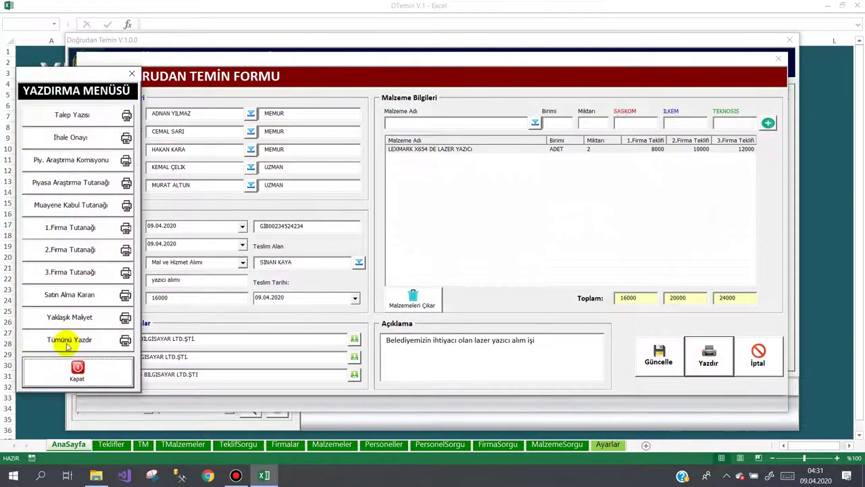
pyautogui.click(66, 318)
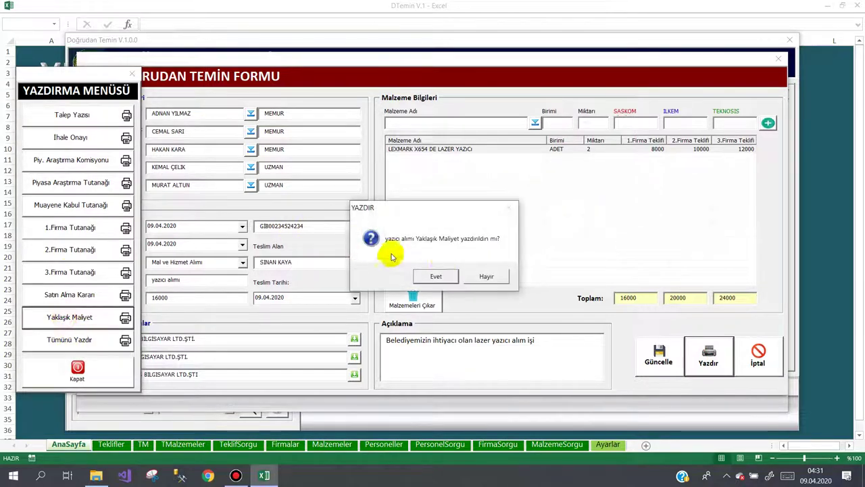
pyautogui.click(382, 275)
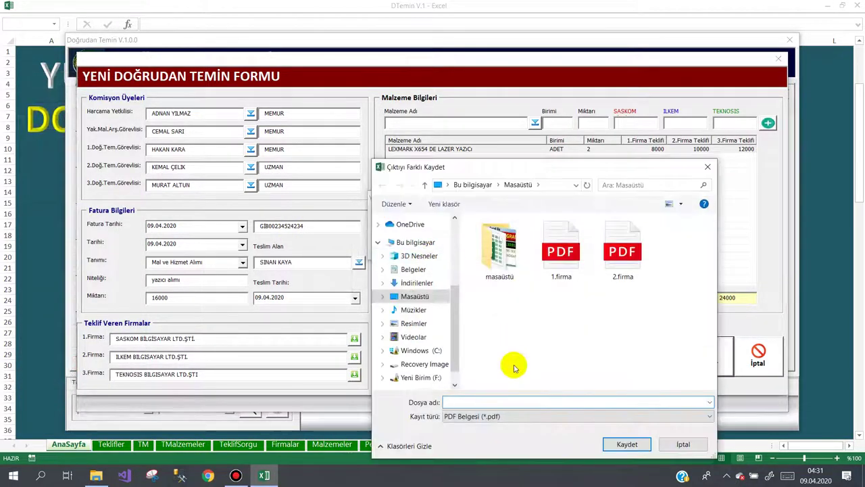
pyautogui.write('ym')
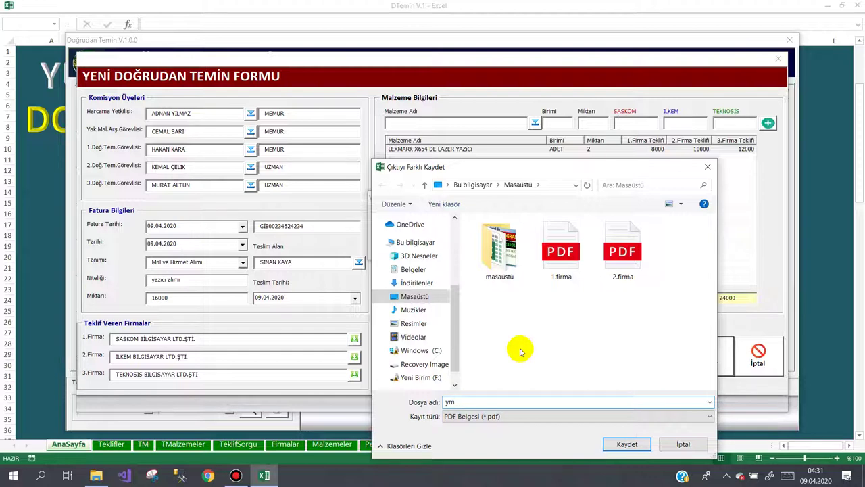
pyautogui.press('Return')
pyautogui.press('Return')
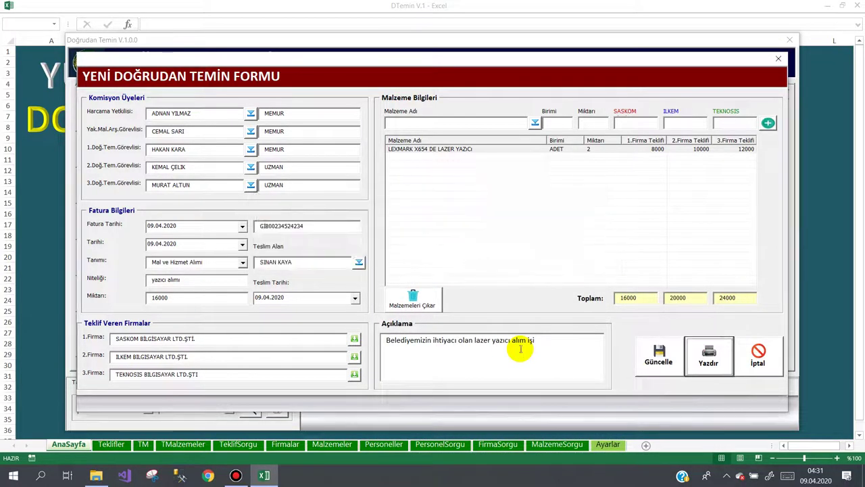
# Close the form and program, minimize Excel, and open ym.pdf from the desktop
pyautogui.click(765, 362)
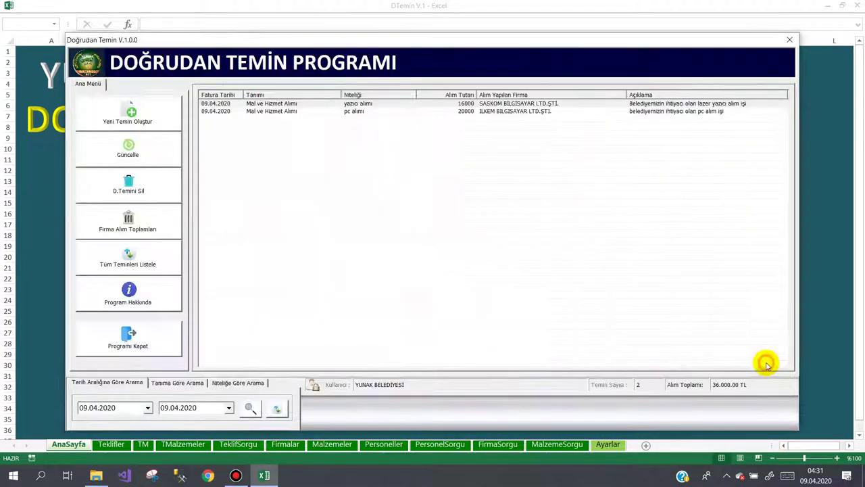
pyautogui.click(169, 349)
pyautogui.click(827, 6)
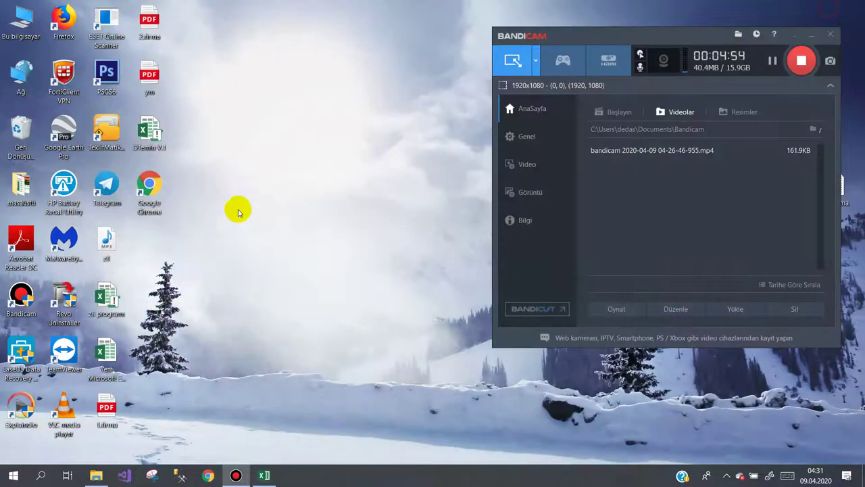
pyautogui.doubleClick(152, 77)
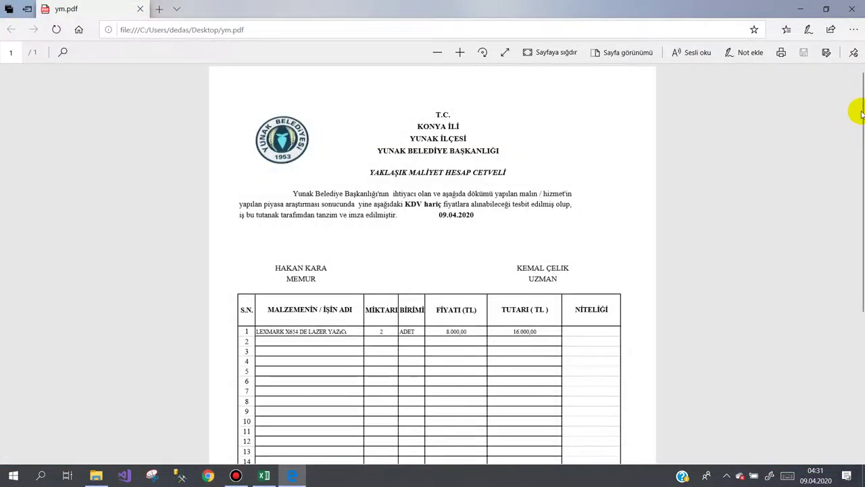
pyautogui.moveTo(861, 113)
pyautogui.mouseDown()
pyautogui.moveTo(861, 271)
pyautogui.moveTo(860, 115)
pyautogui.mouseUp()
# Close the PDF and relaunch the Doğrudan Temin program in Excel
pyautogui.click(852, 9)
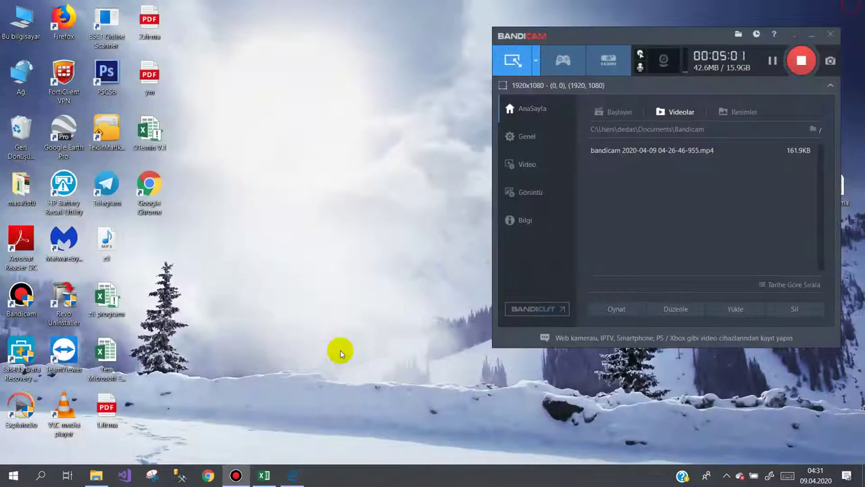
pyautogui.click(261, 477)
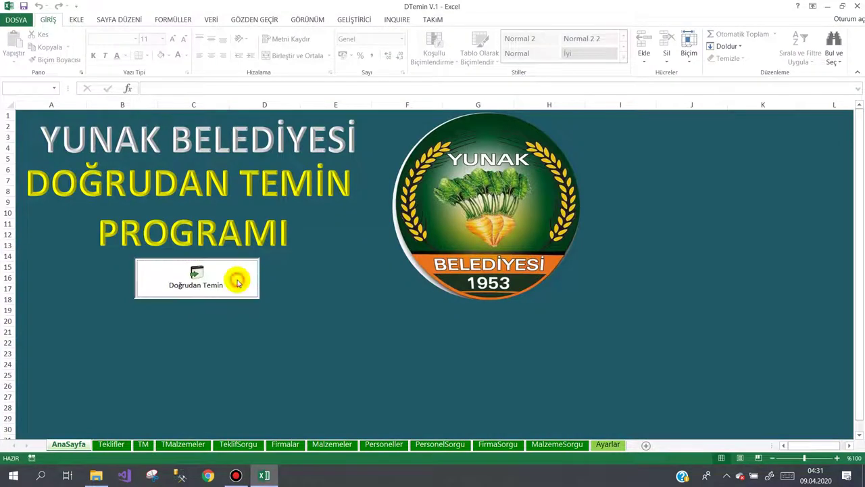
pyautogui.click(236, 277)
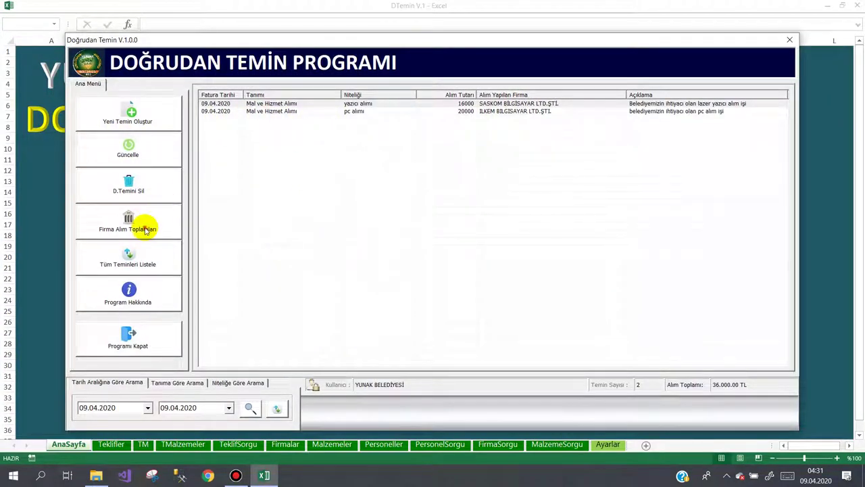
# Review Firma Alım Toplamları, selecting the SASKOM BİLGİSAYAR row, then close the list
pyautogui.click(166, 227)
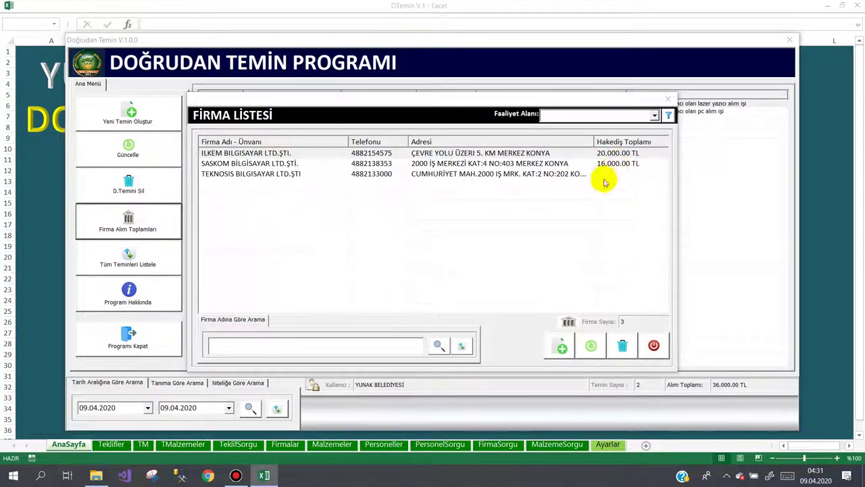
pyautogui.click(313, 168)
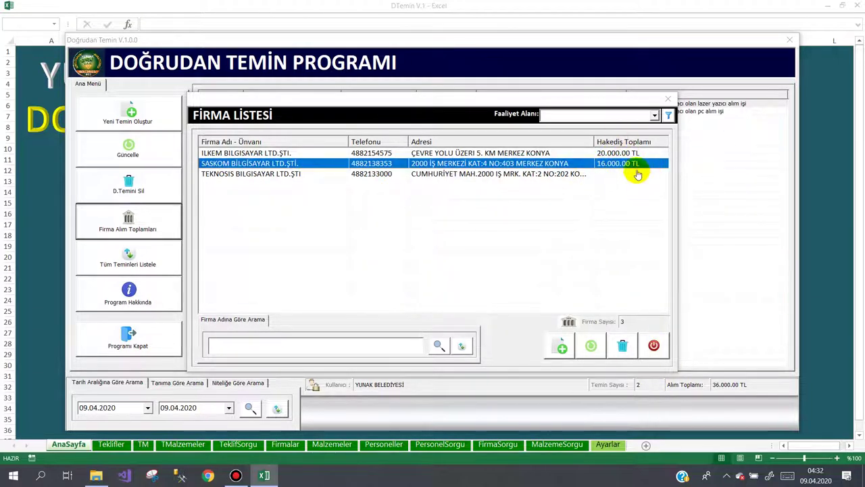
pyautogui.click(655, 347)
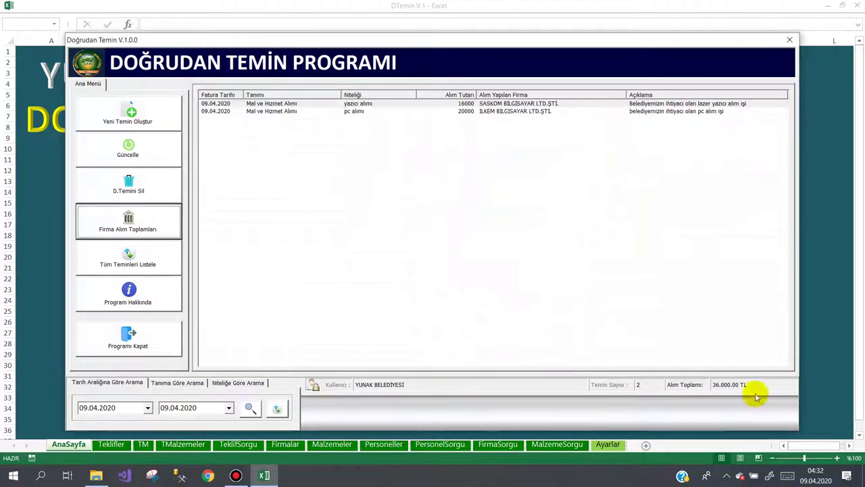
# Select the yazıcı alımı record, try editing and deleting it, then cancel both
pyautogui.click(331, 111)
pyautogui.click(323, 104)
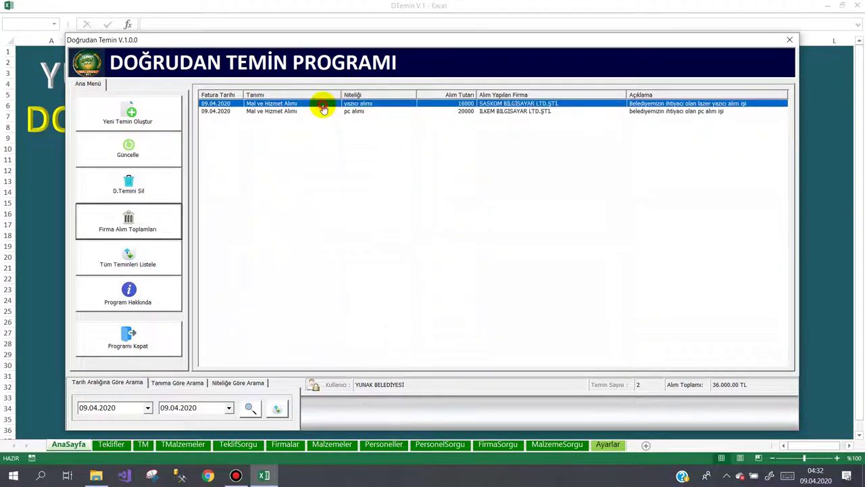
pyautogui.click(142, 152)
pyautogui.click(753, 359)
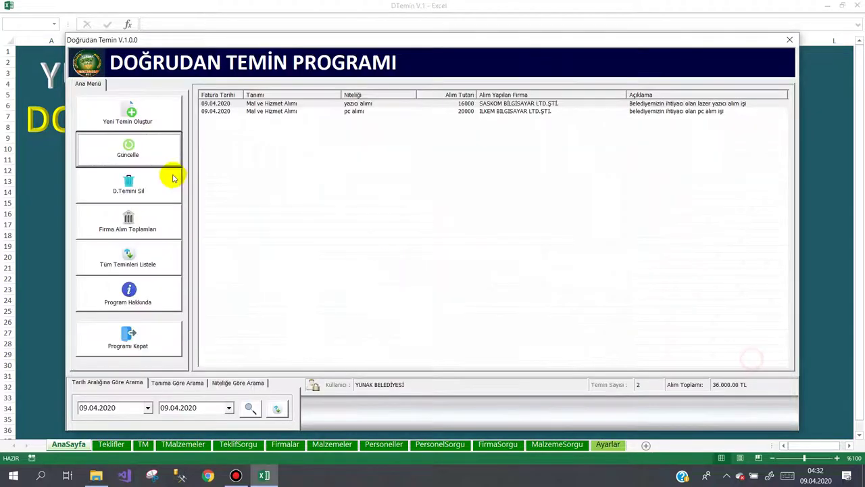
pyautogui.click(149, 183)
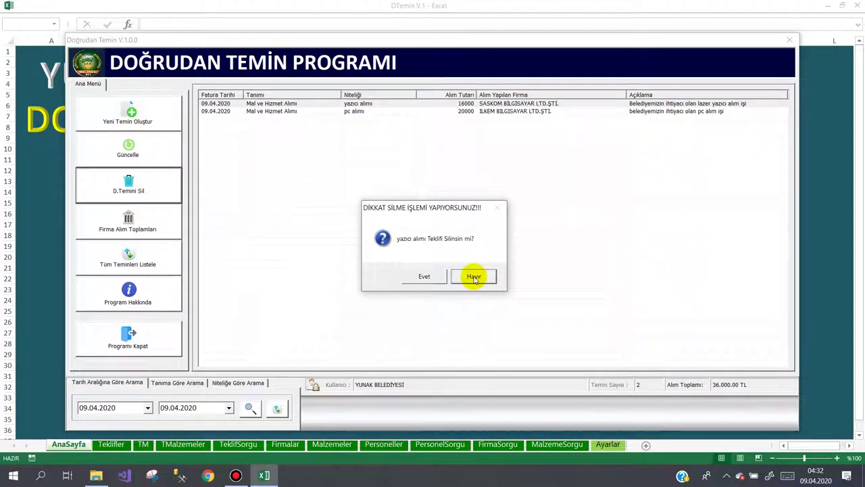
pyautogui.click(475, 277)
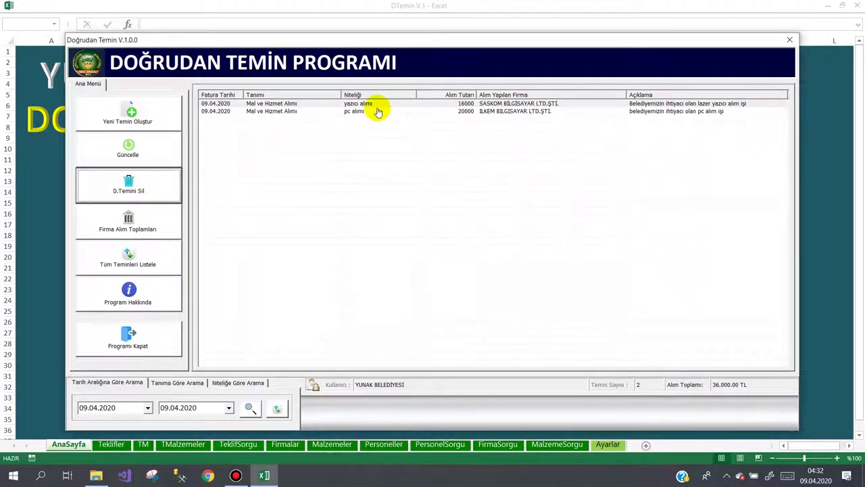
# Delete the yazıcı alımı purchase record, confirming with Evet
pyautogui.click(378, 111)
pyautogui.click(380, 103)
pyautogui.click(146, 189)
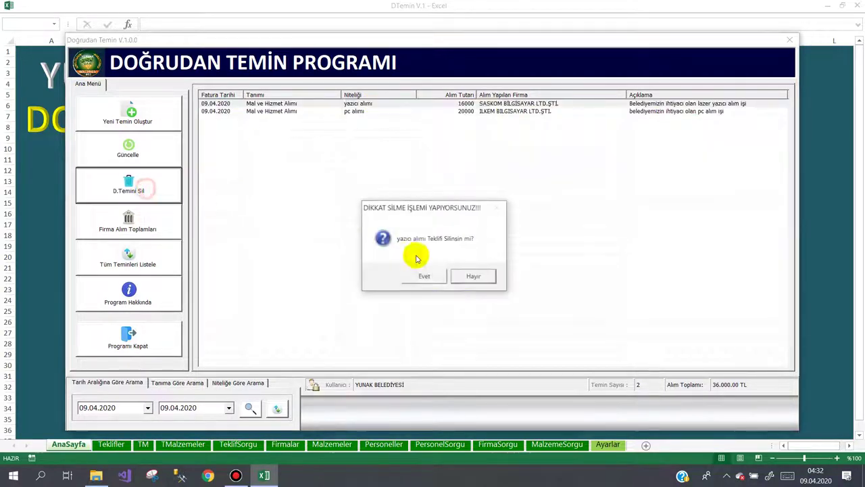
pyautogui.click(424, 276)
pyautogui.click(584, 256)
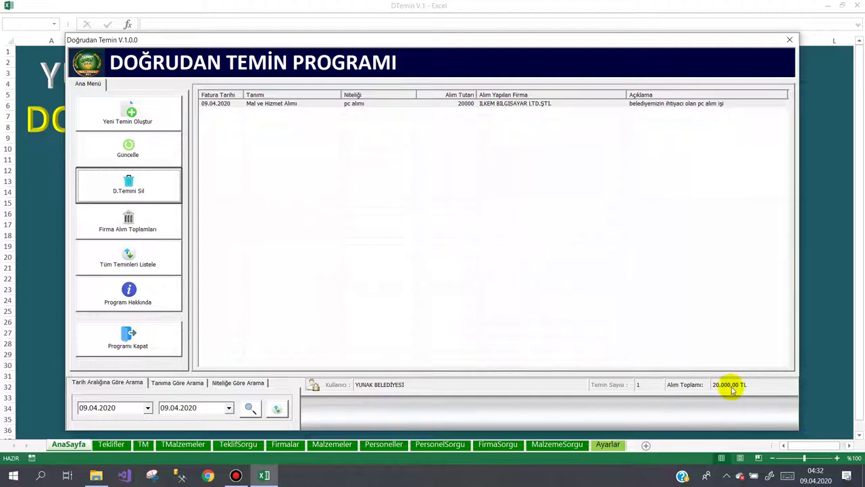
# Check in Firma Alım Toplamları that SASKOM BİLGİSAYAR now totals 0.00 TL
pyautogui.click(140, 224)
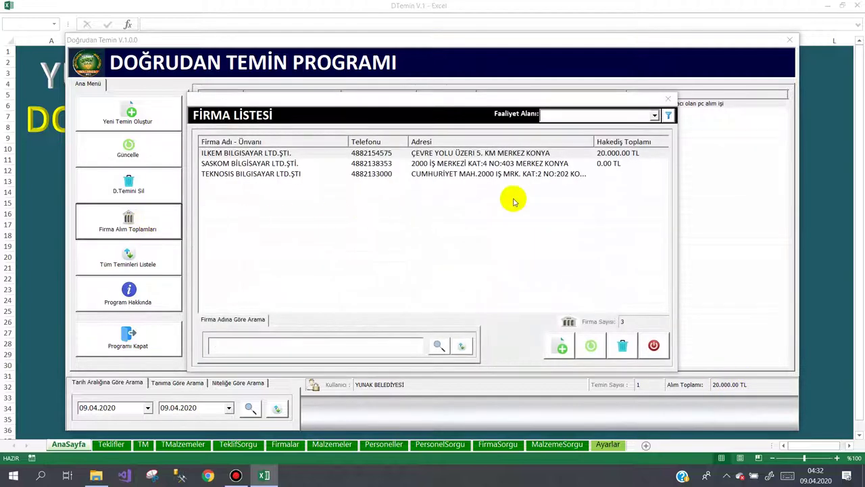
pyautogui.click(270, 164)
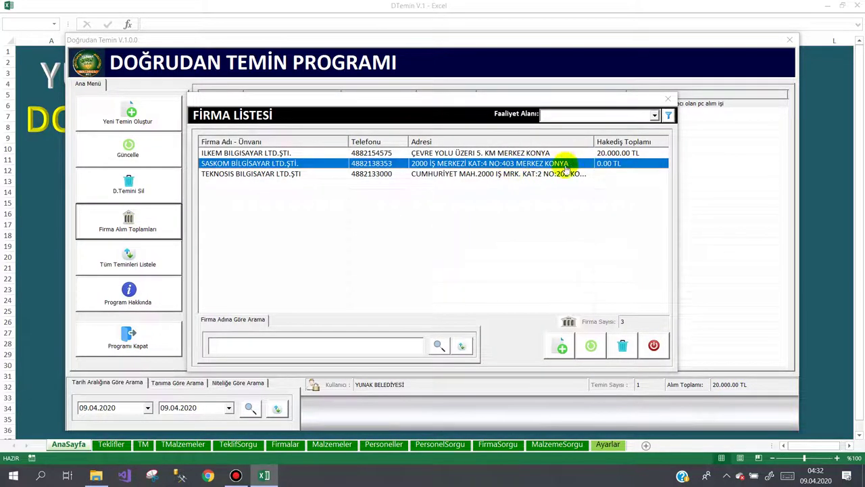
pyautogui.click(654, 345)
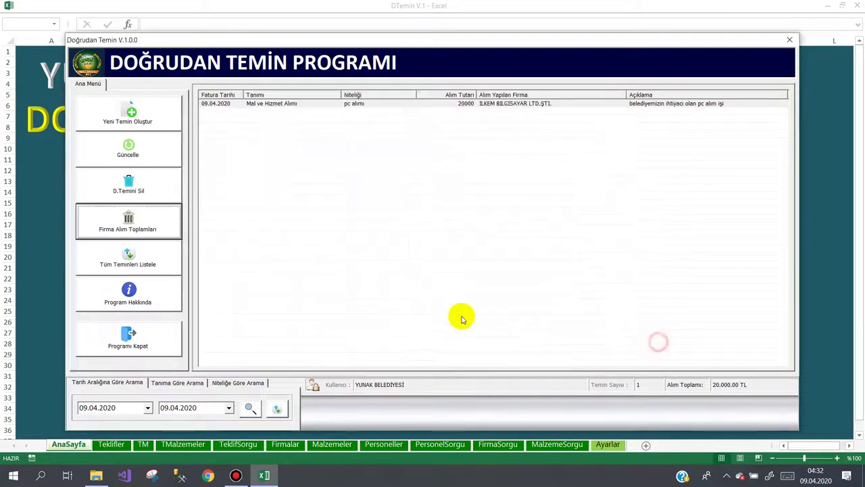
# View the Program Hakkında information, then close it and the start-date calendar
pyautogui.click(134, 304)
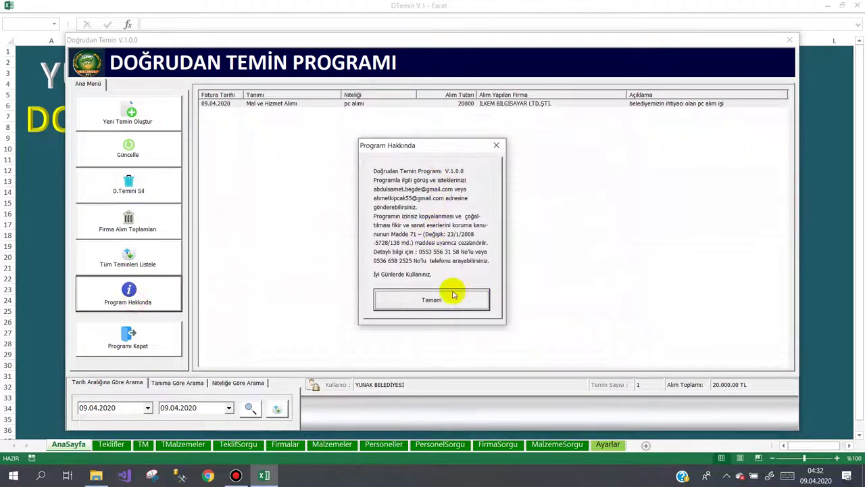
pyautogui.click(424, 302)
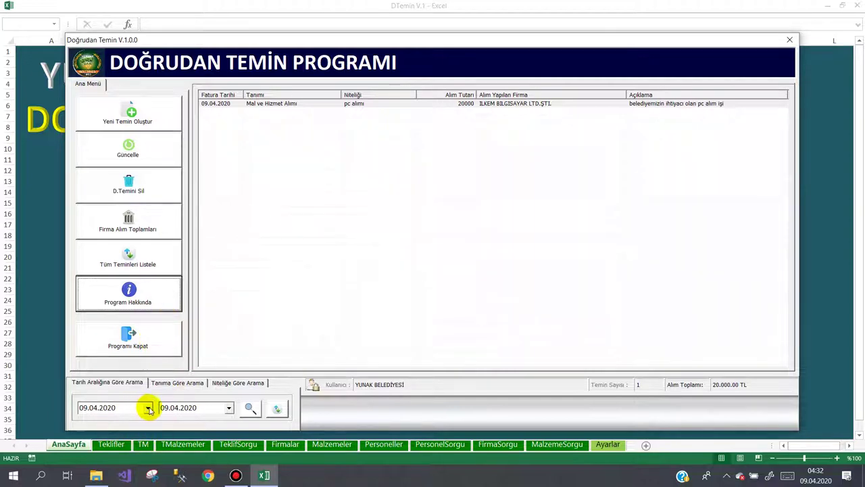
pyautogui.click(148, 407)
pyautogui.click(133, 343)
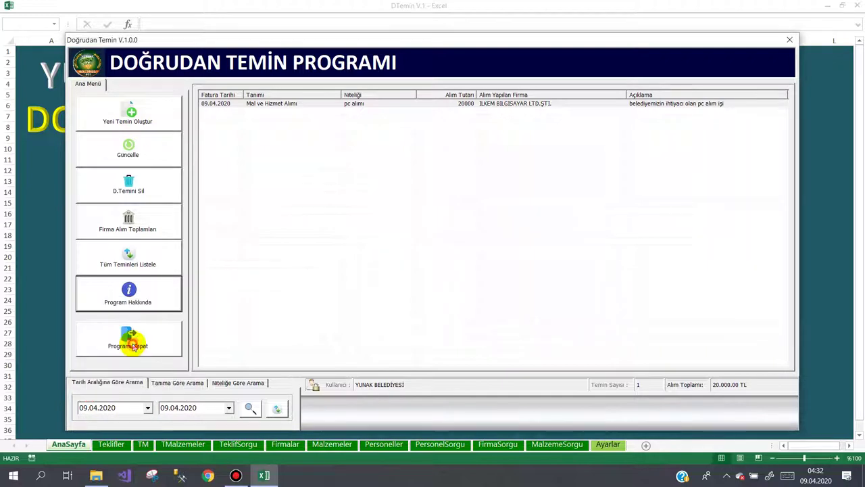
# Set both start and end dates to 08.04.2020 and run the date-range search
pyautogui.click(229, 408)
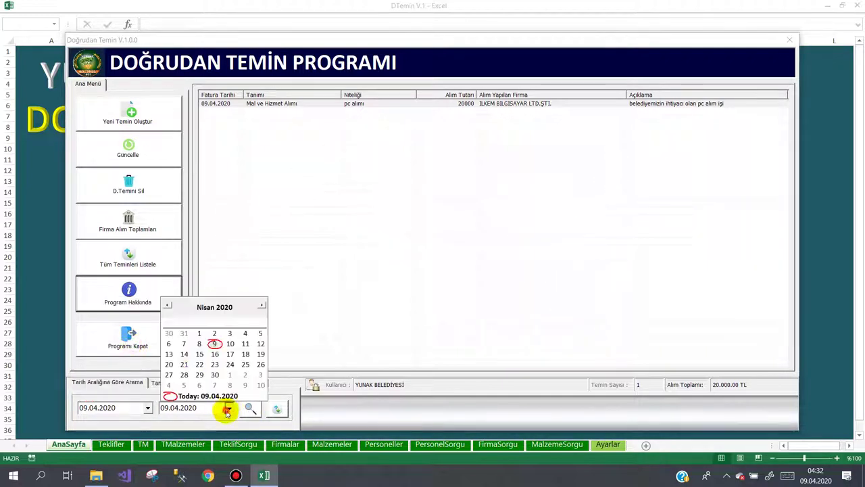
pyautogui.click(199, 344)
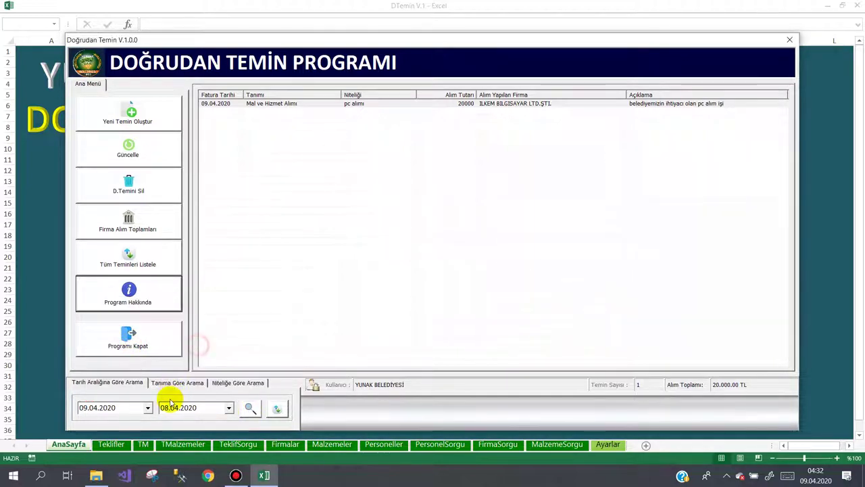
pyautogui.click(148, 408)
pyautogui.click(117, 345)
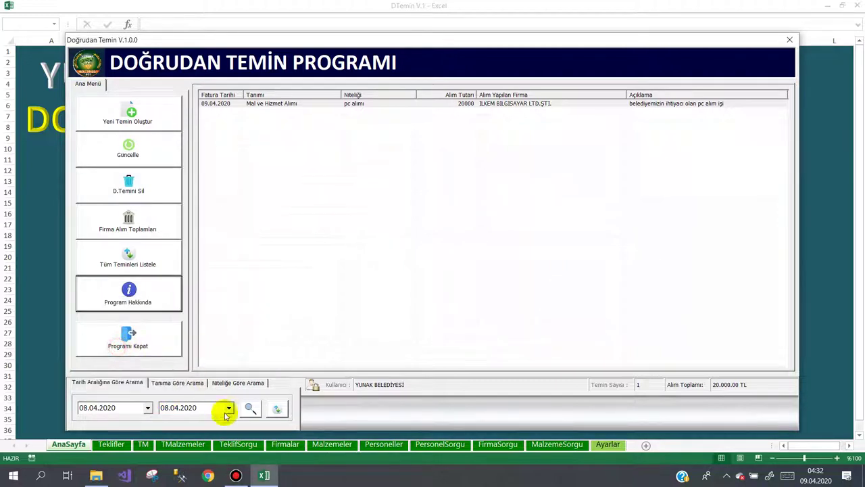
pyautogui.click(249, 409)
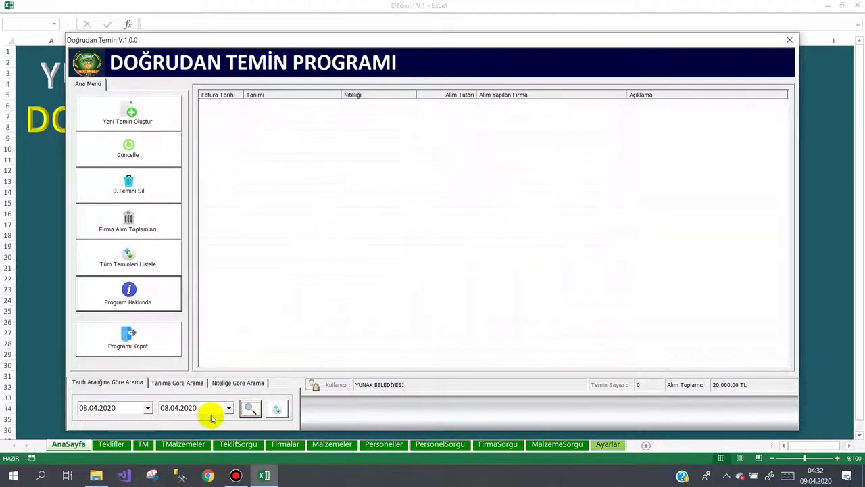
# Change the end date to 09.04.2020, search again, and select the found pc alımı record
pyautogui.click(227, 408)
pyautogui.click(214, 343)
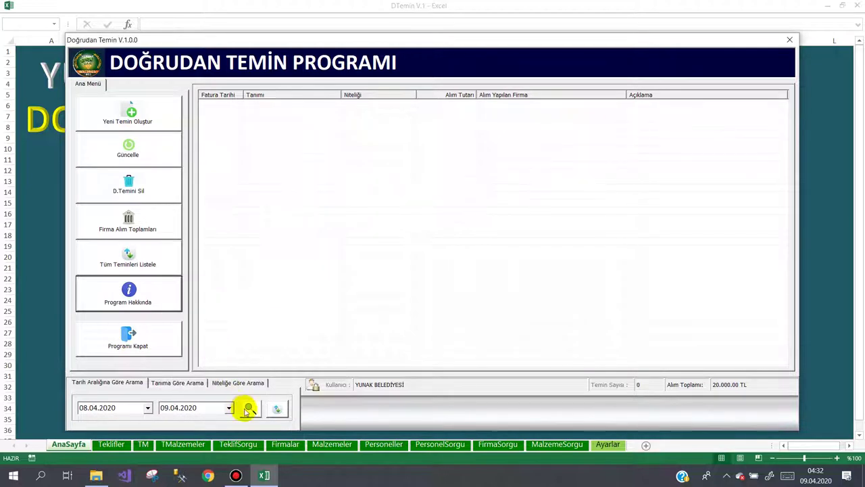
pyautogui.click(249, 409)
pyautogui.click(294, 105)
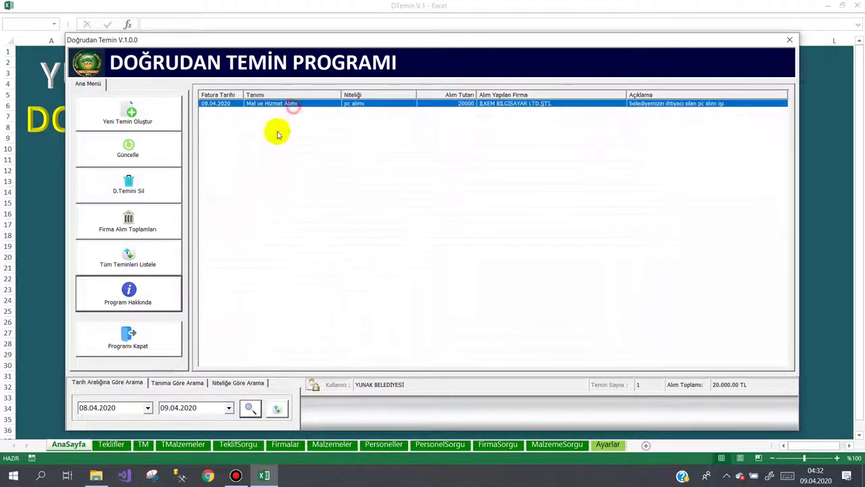
pyautogui.click(173, 384)
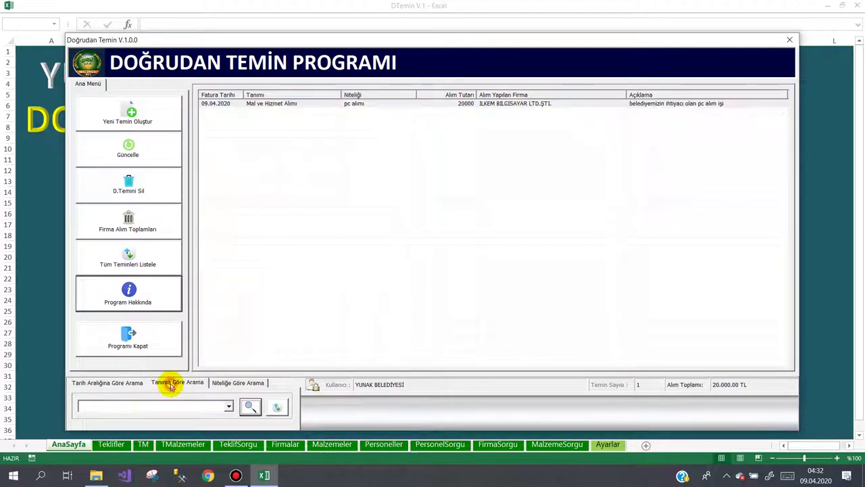
pyautogui.click(103, 388)
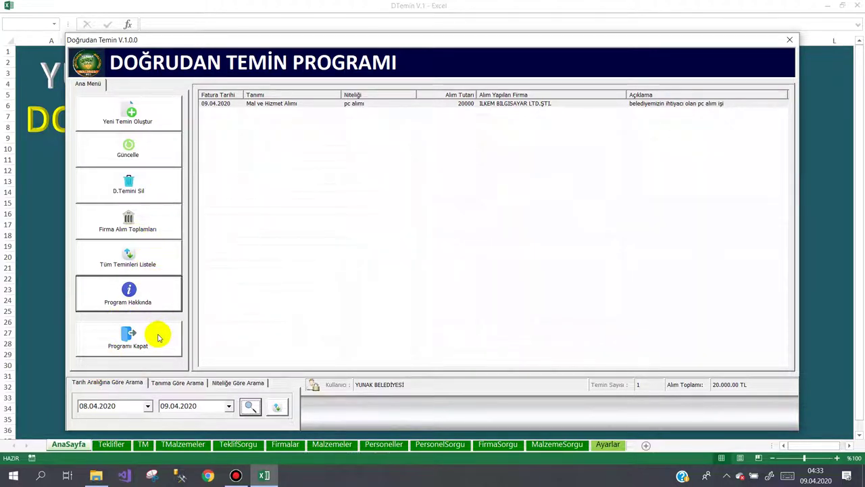
# Exit Doğrudan Temin with Programı Kapat, back to the YUNAK BELEDİYESİ AnaSayfa sheet
pyautogui.click(123, 334)
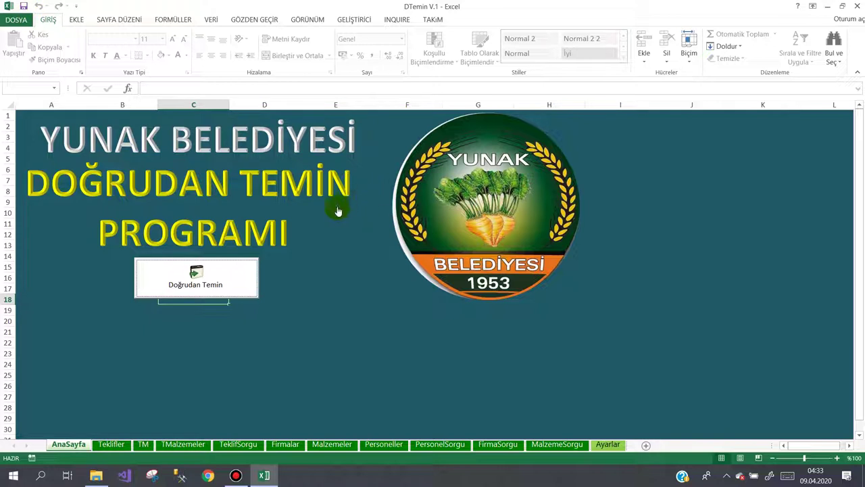
pyautogui.click(100, 314)
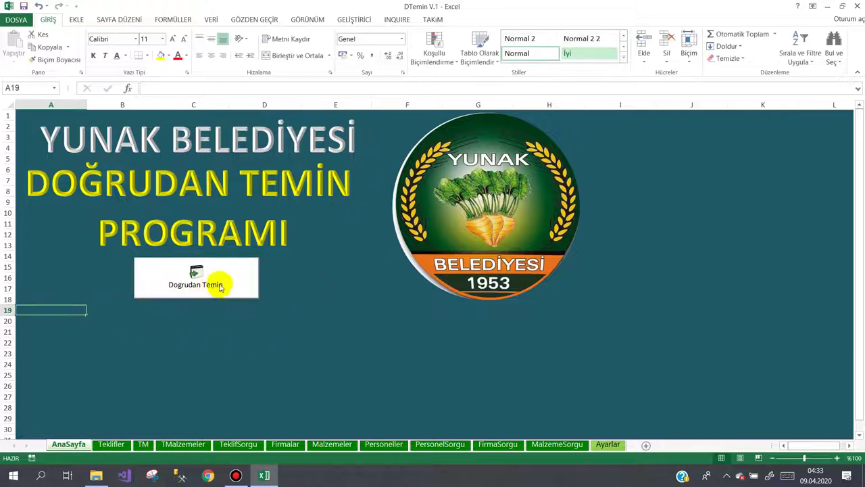
pyautogui.click(238, 477)
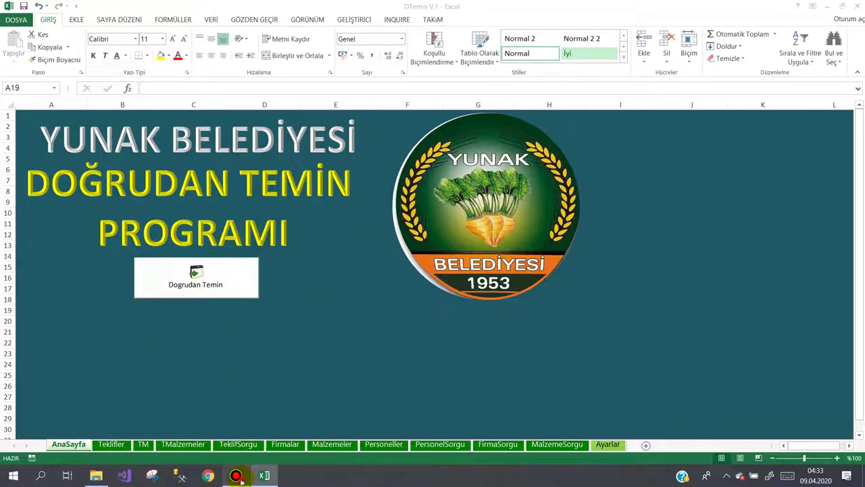